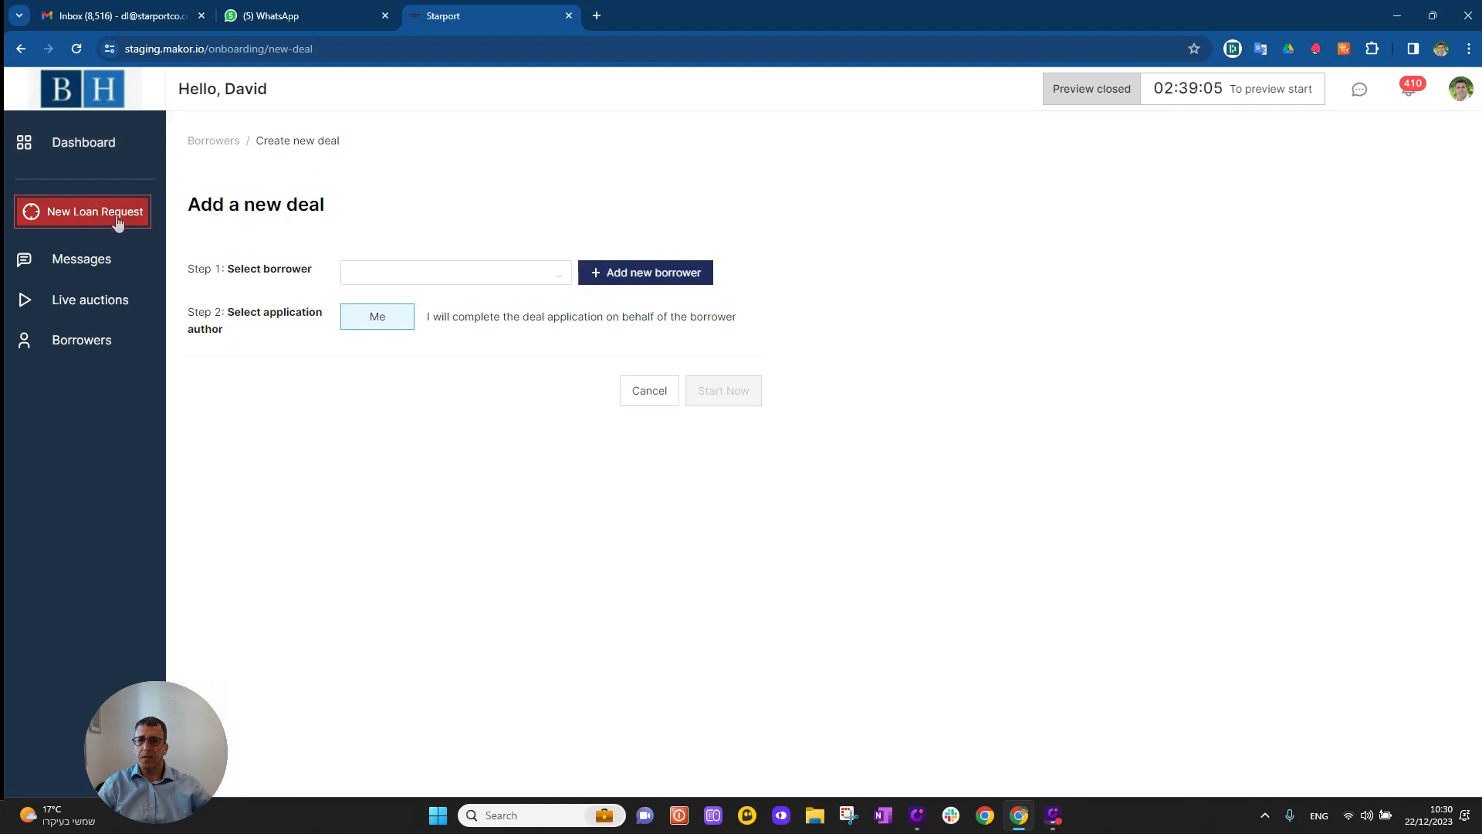
- Select the last existing borrower in the list for the new deal
{"action": "left_click", "coordinate": [531, 271]}
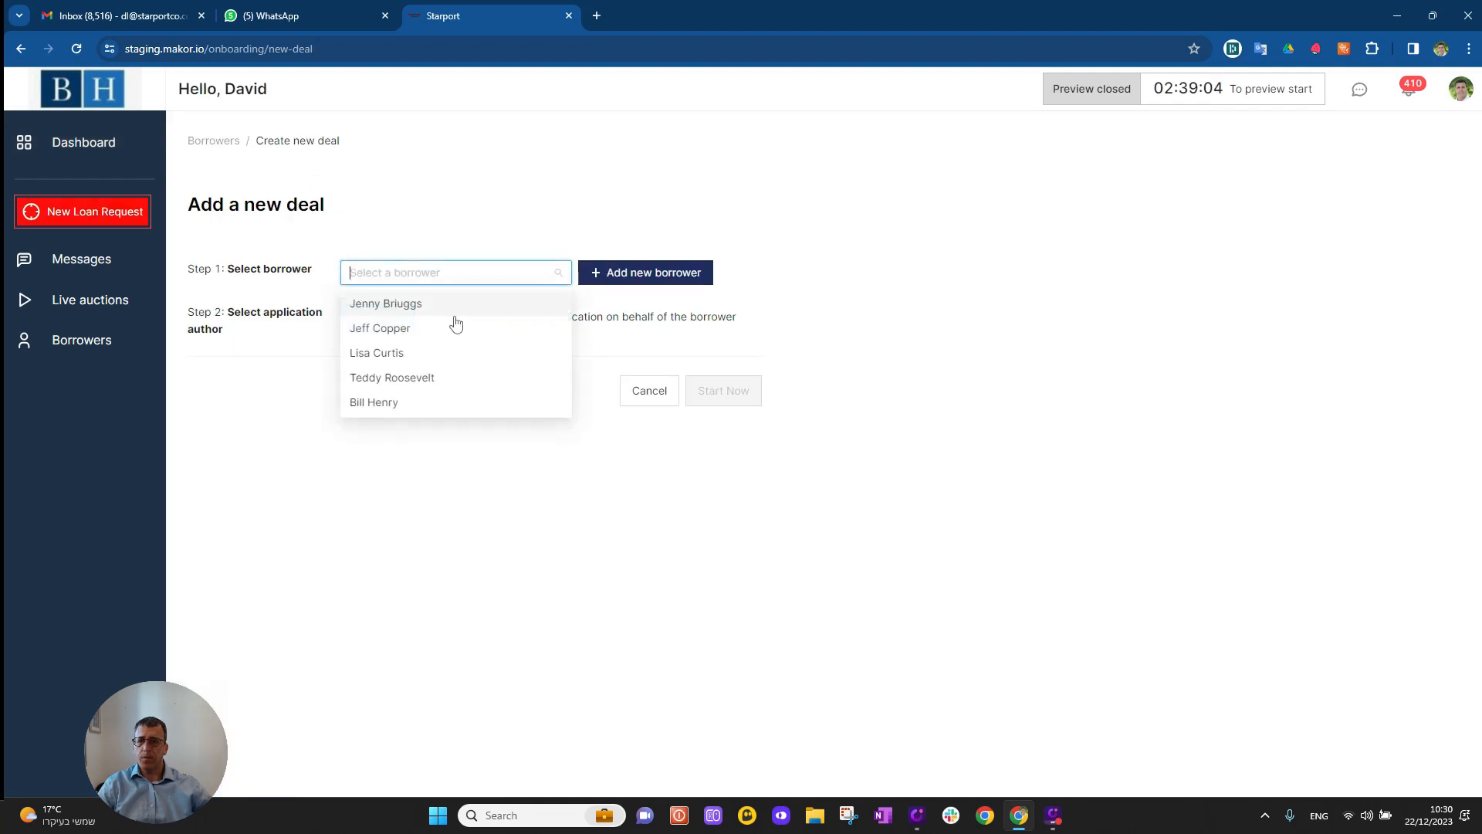
{"action": "left_click", "coordinate": [386, 402]}
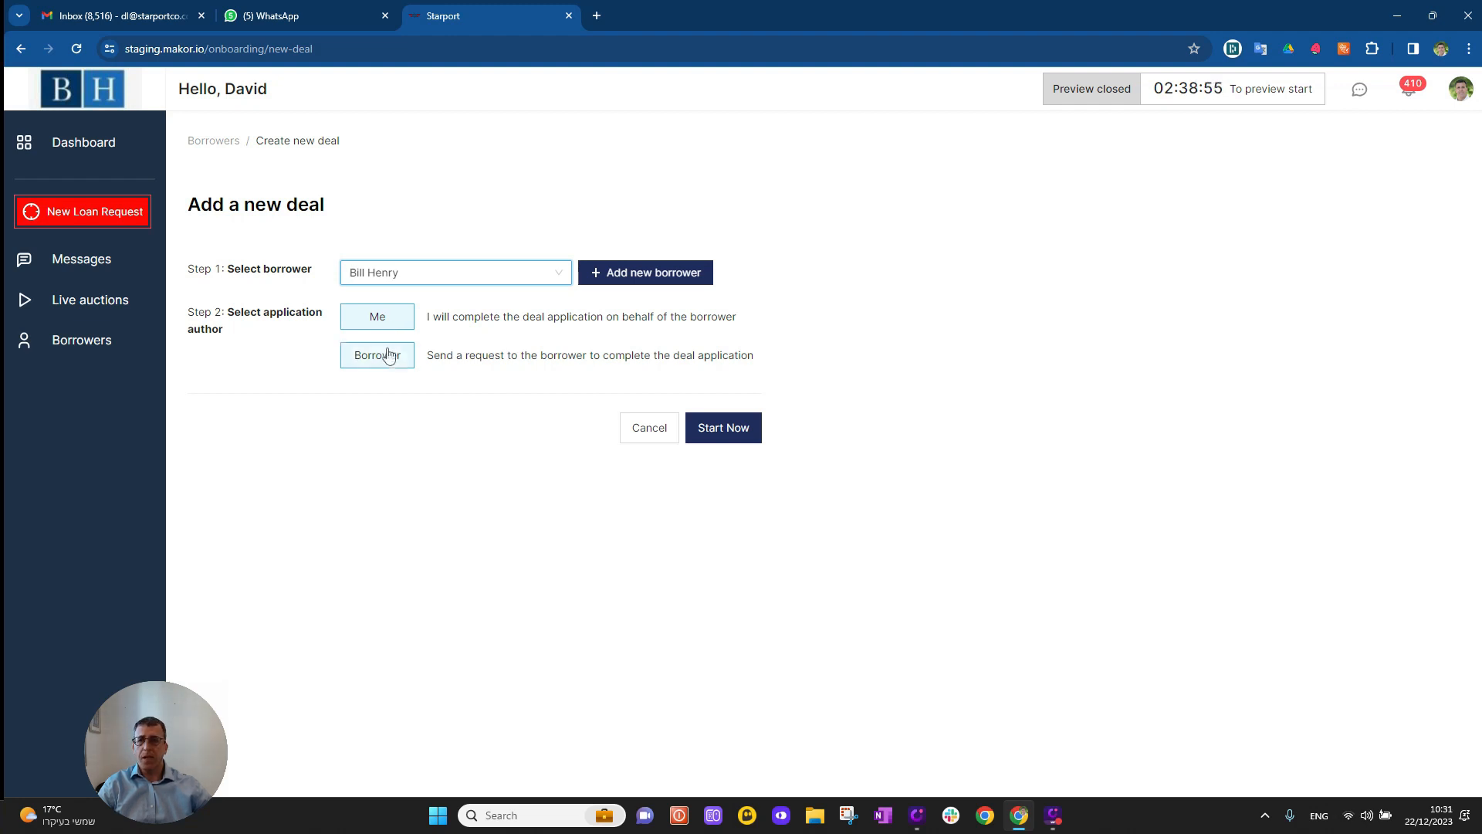
- Choose Borrower as the application author and review the loan request invitation message down to its sending options
{"action": "left_click", "coordinate": [388, 356]}
{"action": "scroll", "coordinate": [475, 550], "scroll_direction": "down", "scroll_amount": 2}
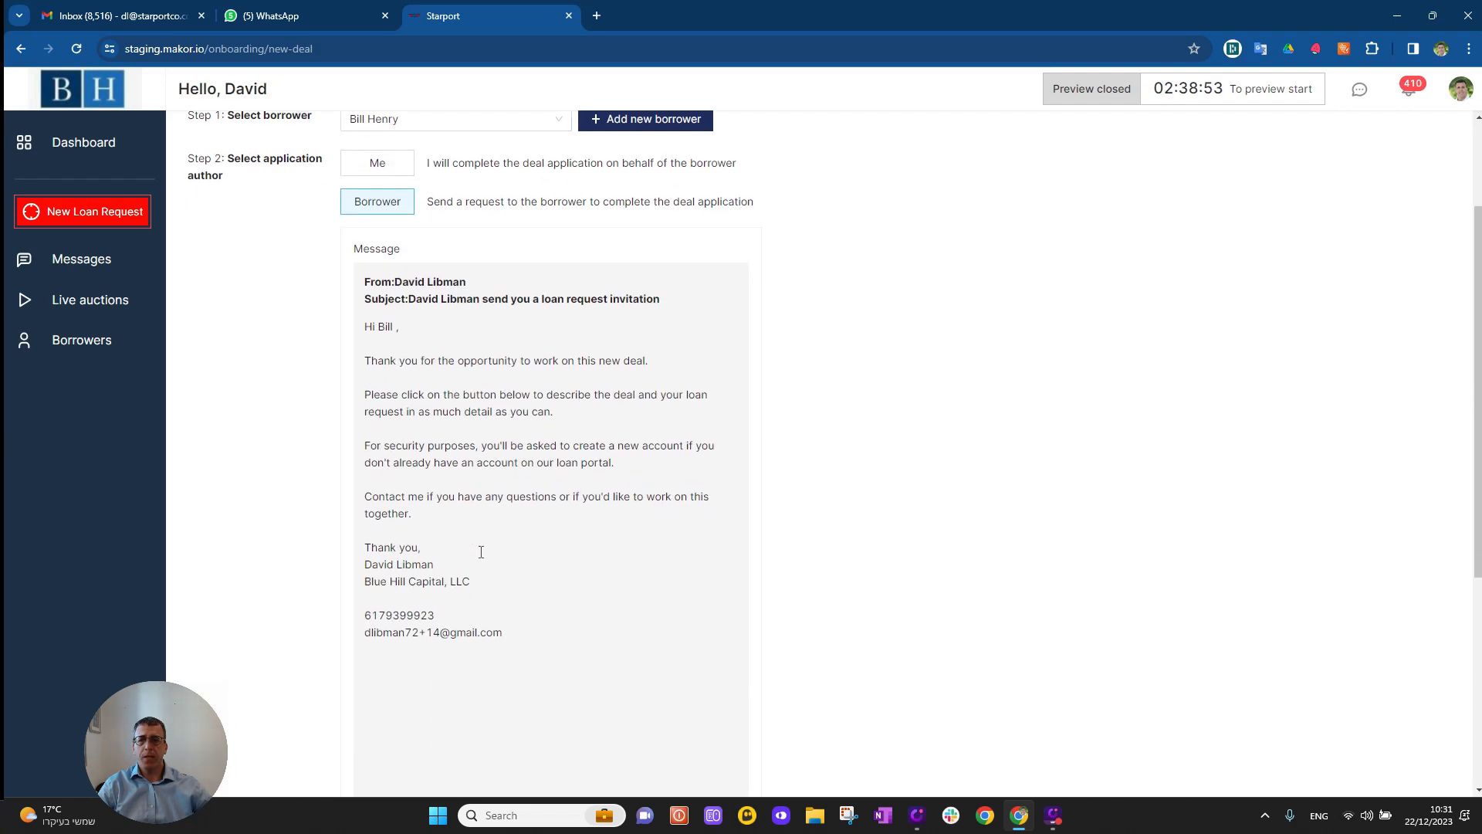
{"action": "scroll", "coordinate": [482, 548], "scroll_direction": "down", "scroll_amount": 1}
{"action": "scroll", "coordinate": [483, 550], "scroll_direction": "down", "scroll_amount": 3}
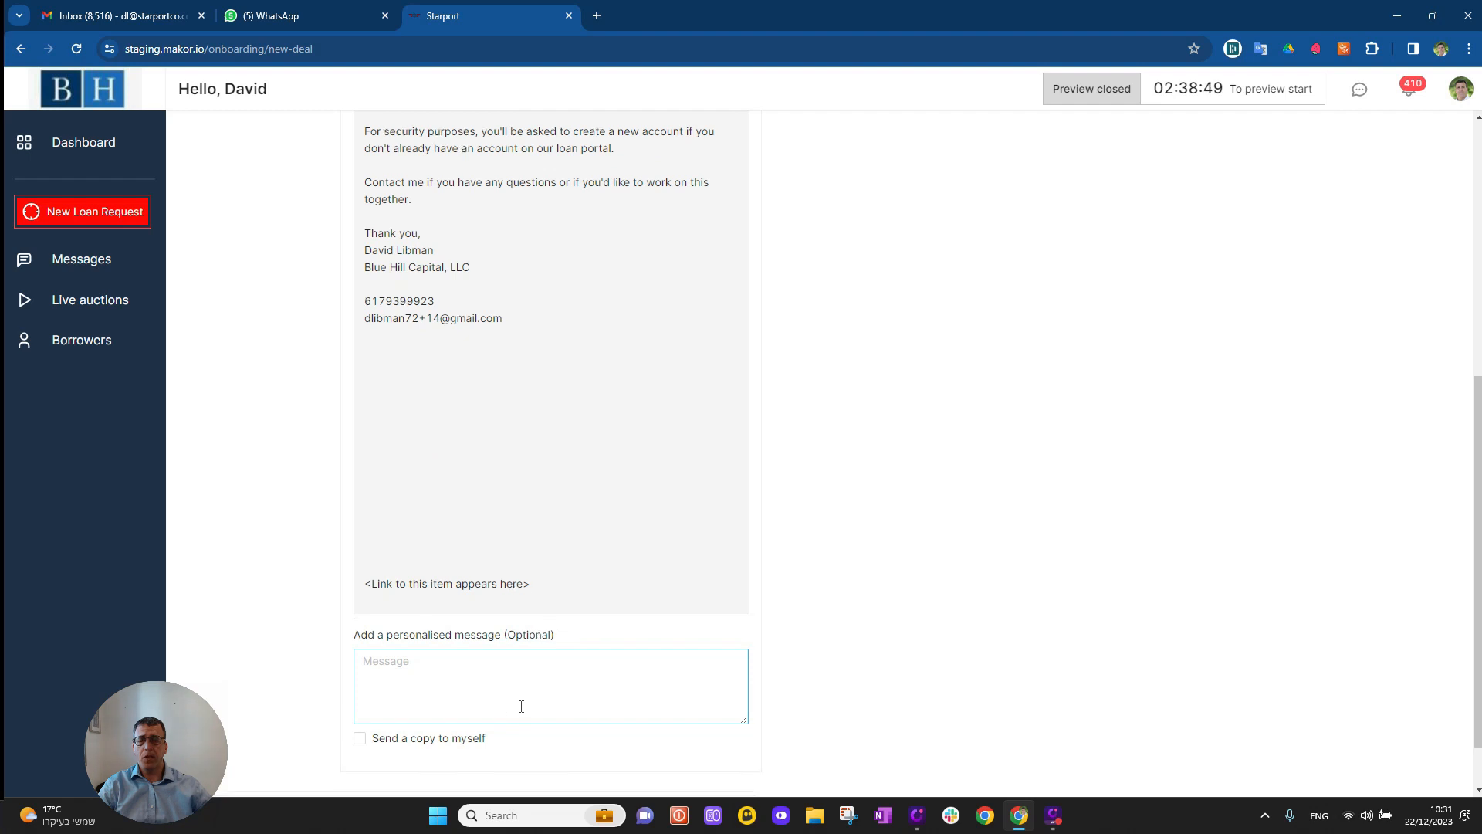
{"action": "scroll", "coordinate": [519, 705], "scroll_direction": "down", "scroll_amount": 1}
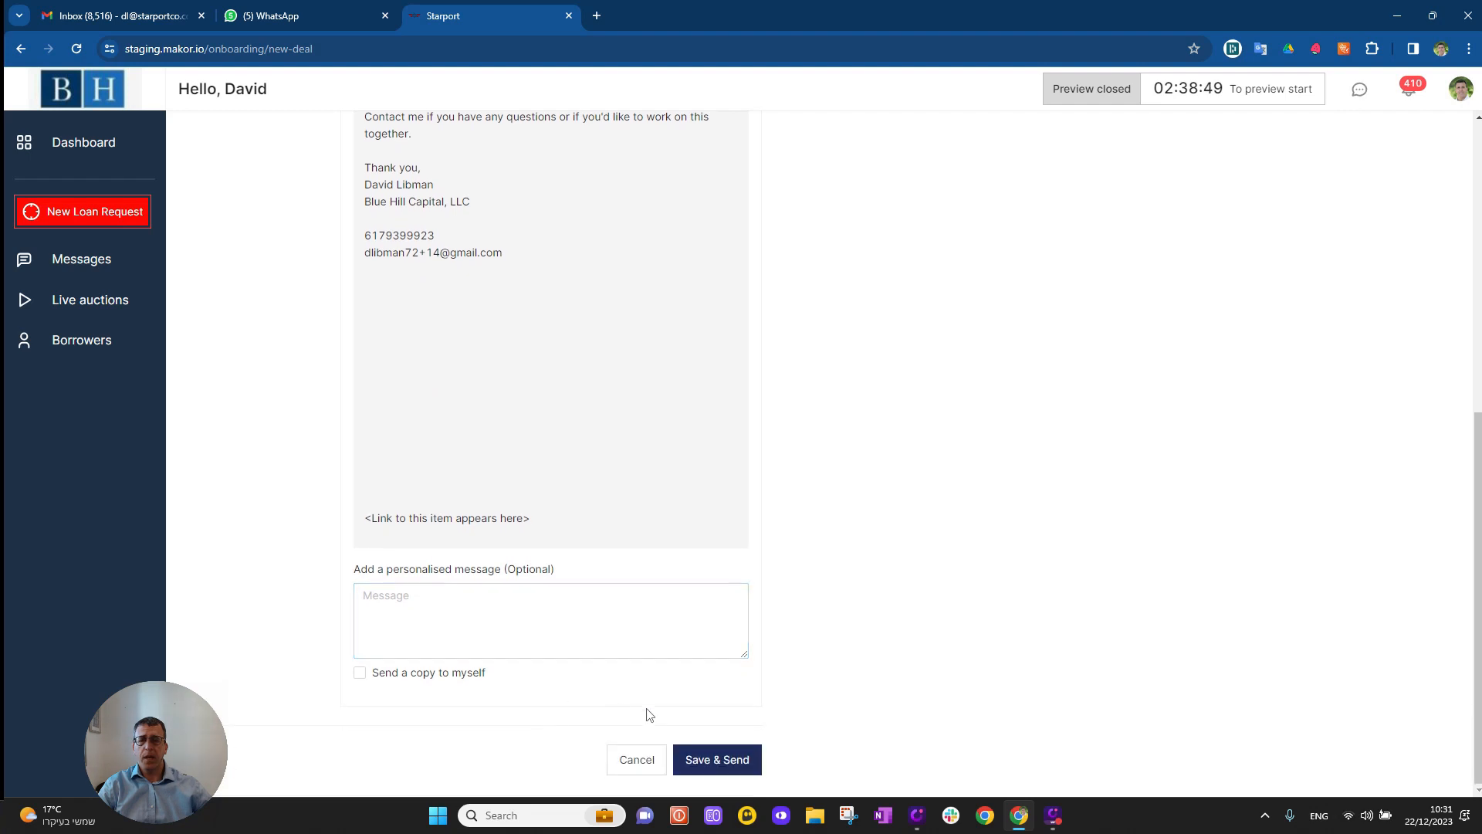
{"action": "left_click", "coordinate": [715, 758]}
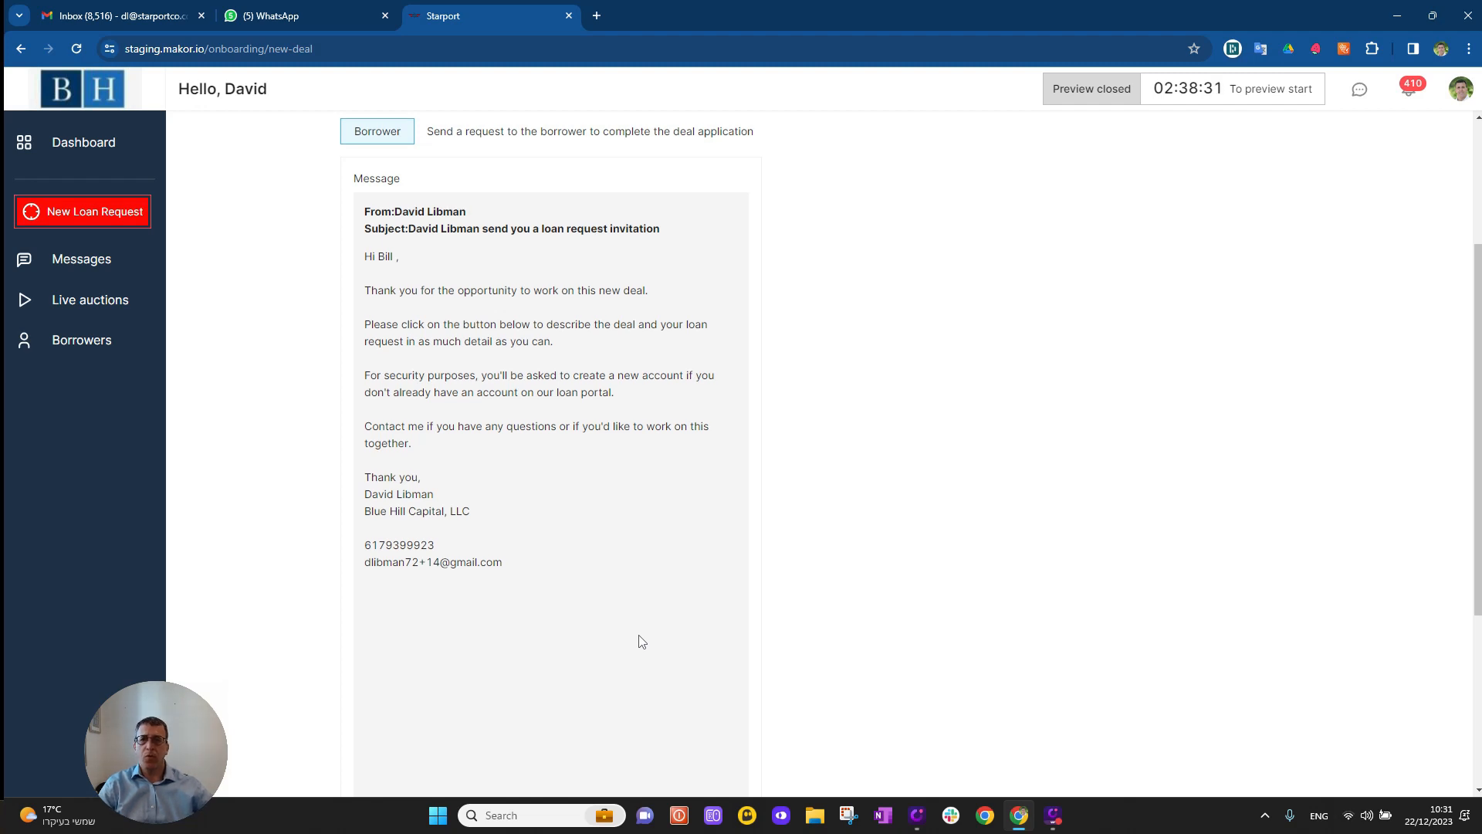
{"action": "scroll", "coordinate": [639, 641], "scroll_direction": "up", "scroll_amount": 3}
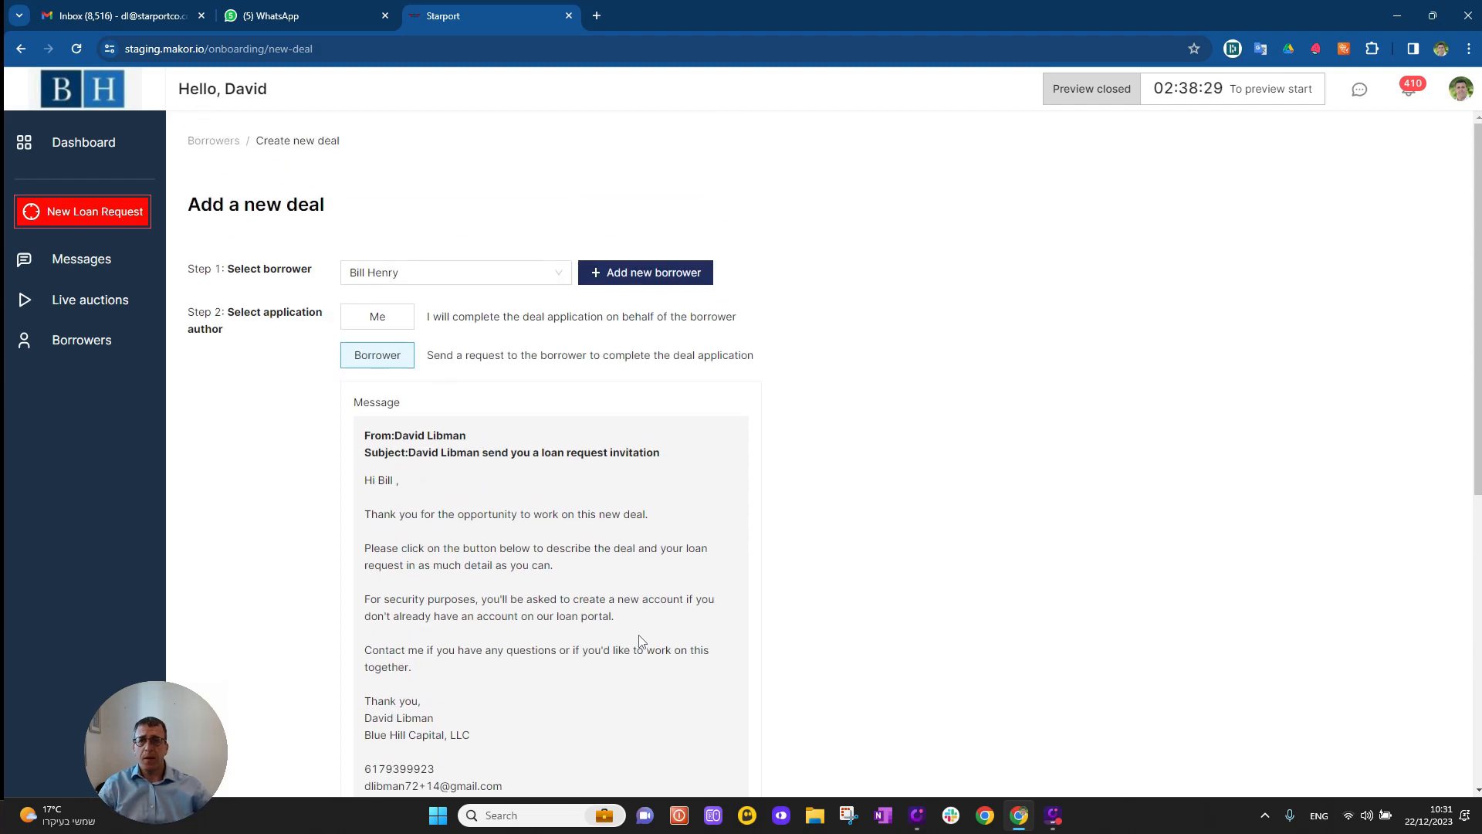
- Start the deal application with Me as author, and create the loan request named after the property's street address
{"action": "left_click", "coordinate": [381, 320]}
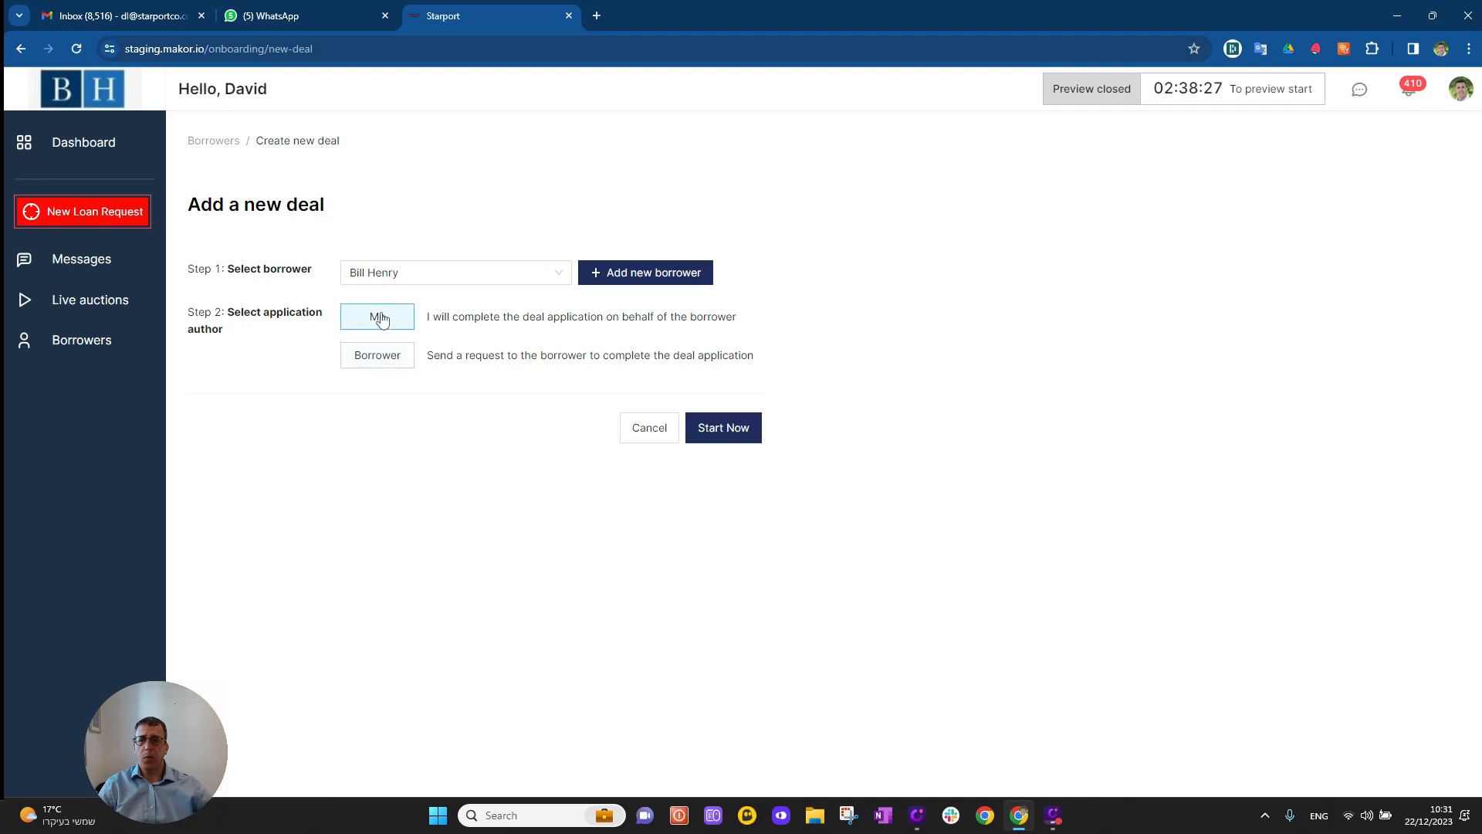
{"action": "left_click", "coordinate": [729, 430]}
{"action": "left_click", "coordinate": [684, 323]}
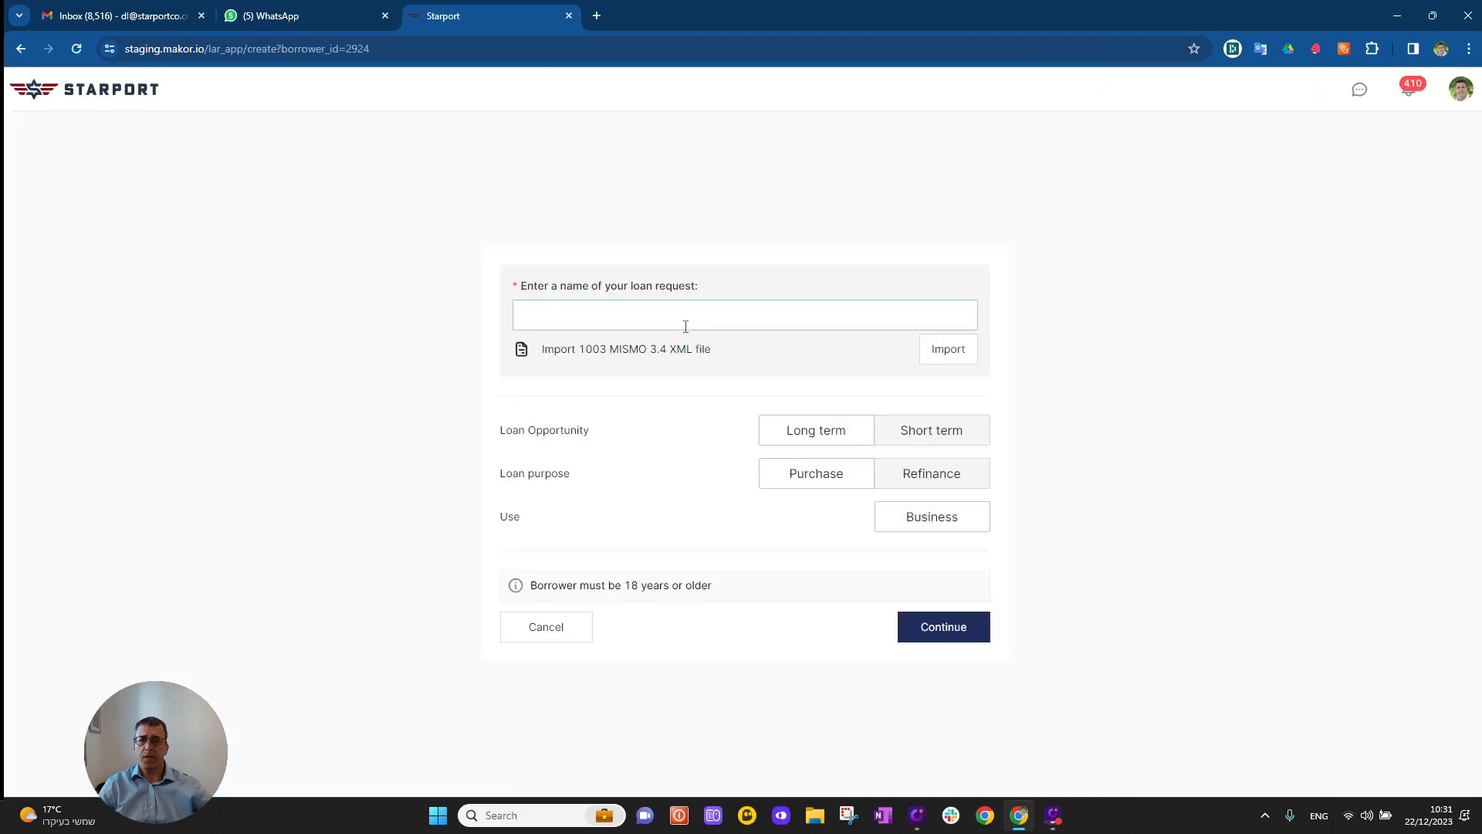
{"action": "type", "text": "123 M"}
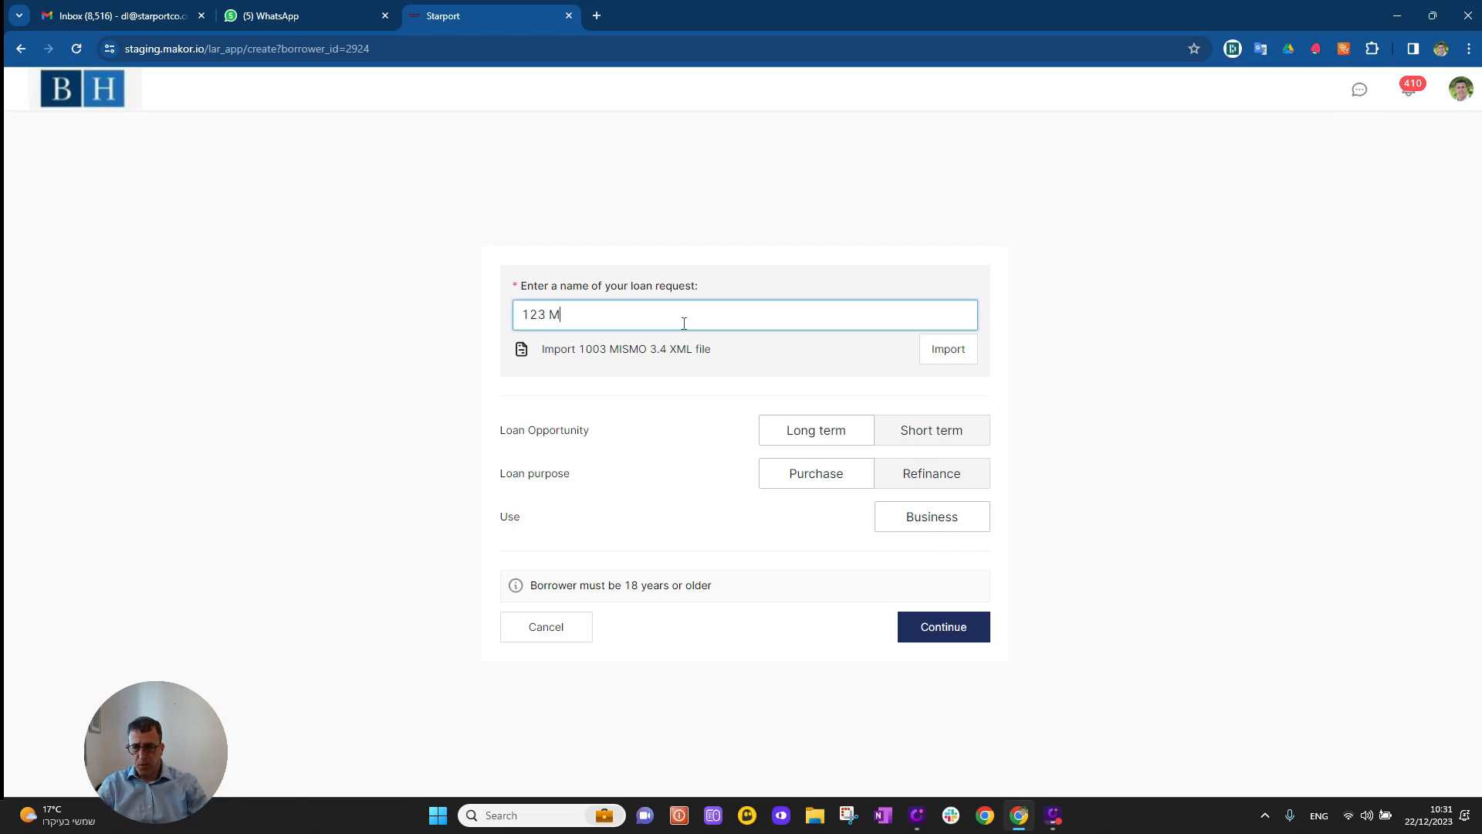
{"action": "type", "text": "ain street"}
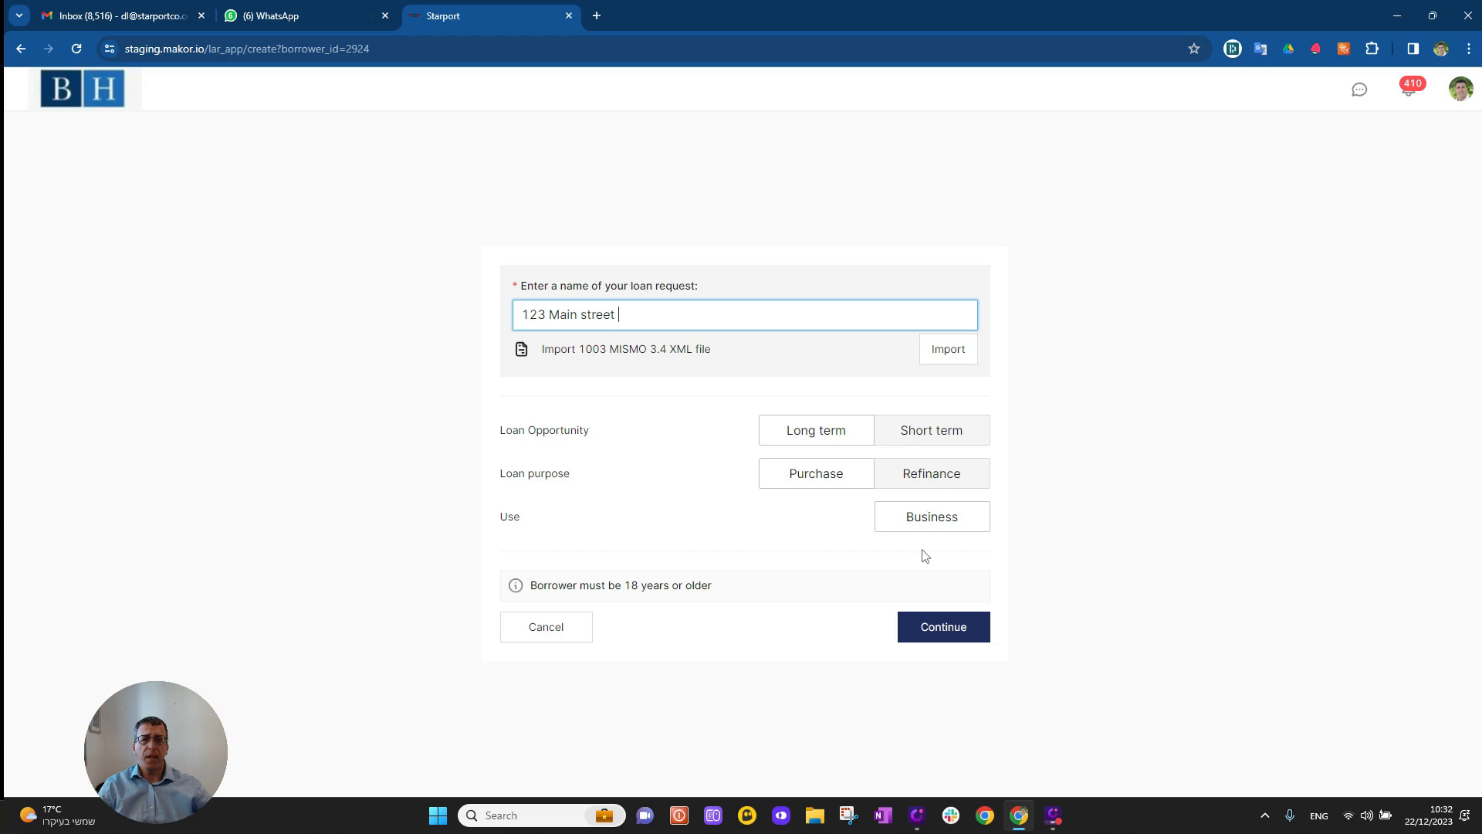
{"action": "left_click", "coordinate": [941, 632]}
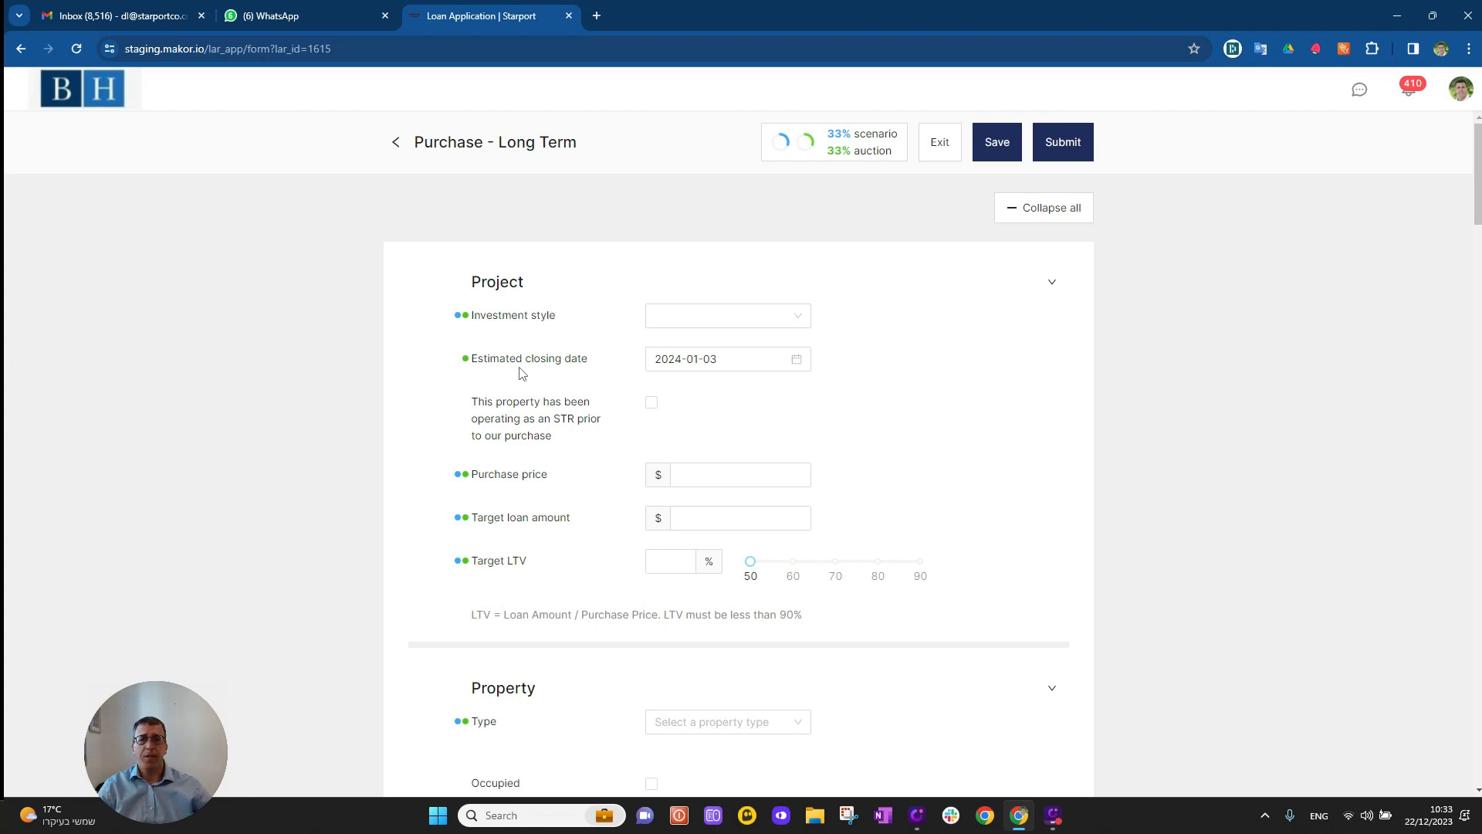
- In the Project section, set the investment style to Long Term Rental and the estimated closing date to 2024-01-31
{"action": "left_click", "coordinate": [769, 323]}
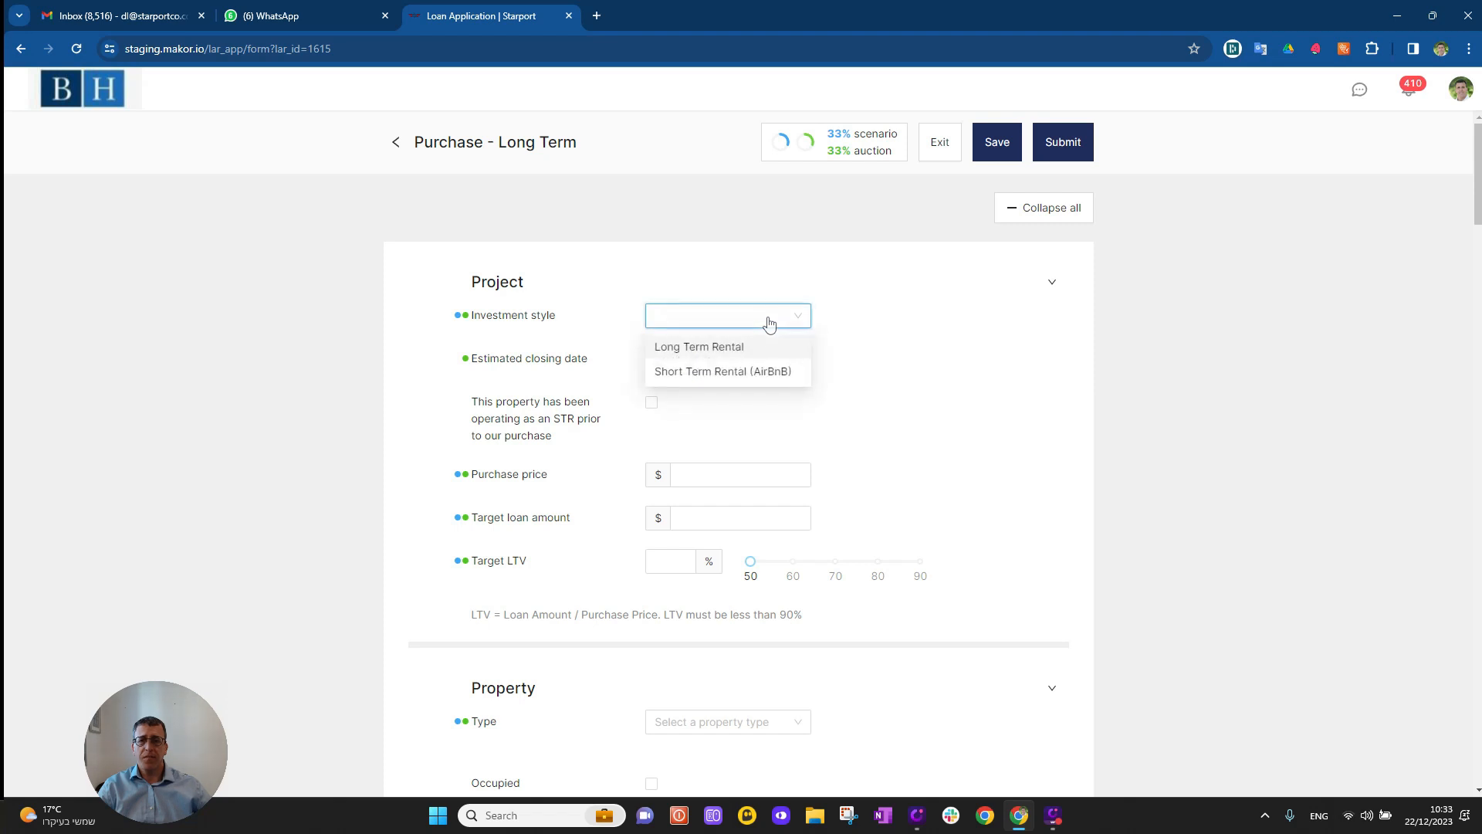
{"action": "left_click", "coordinate": [746, 351]}
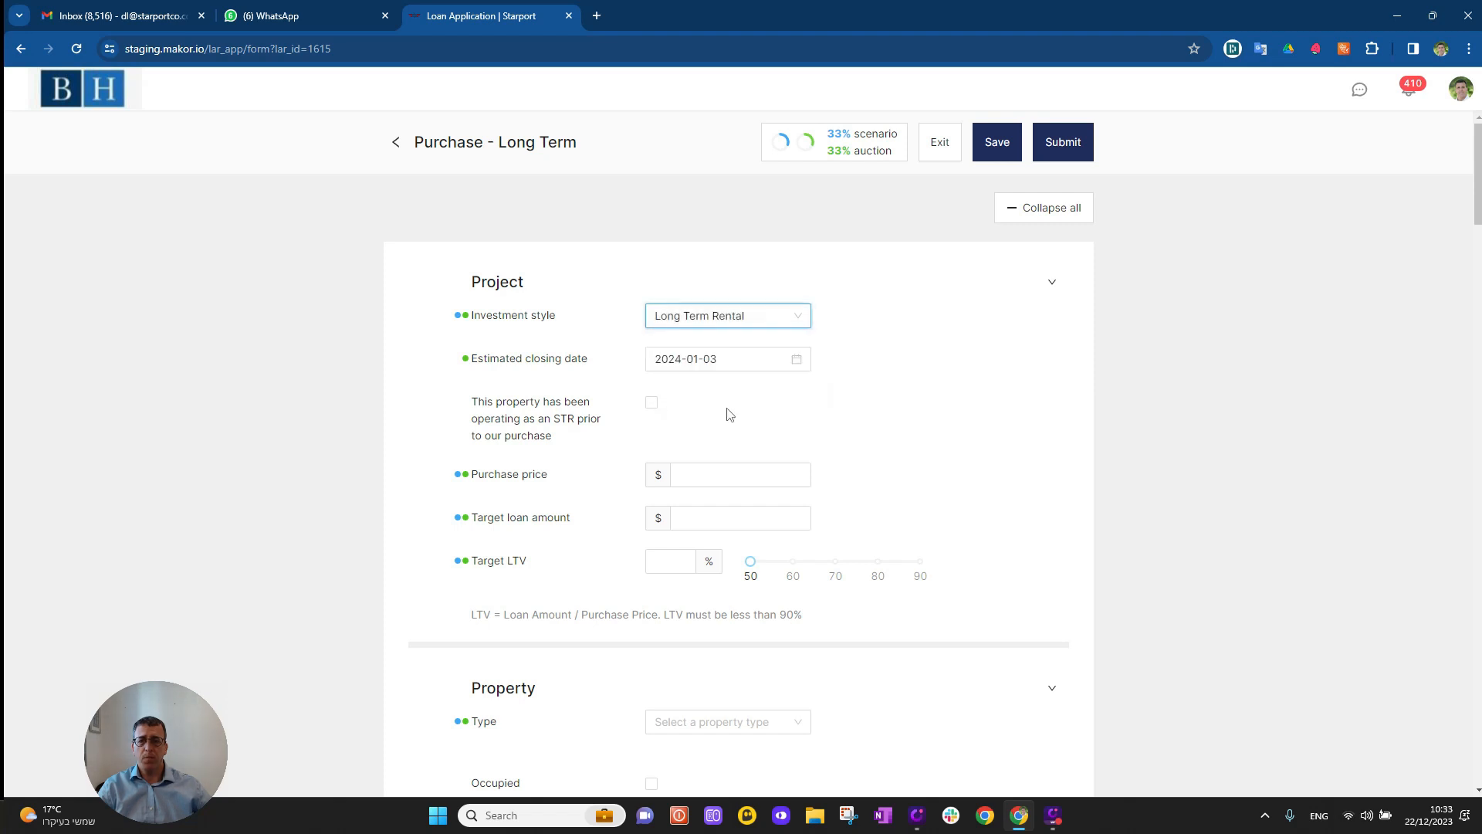
{"action": "left_click", "coordinate": [744, 363]}
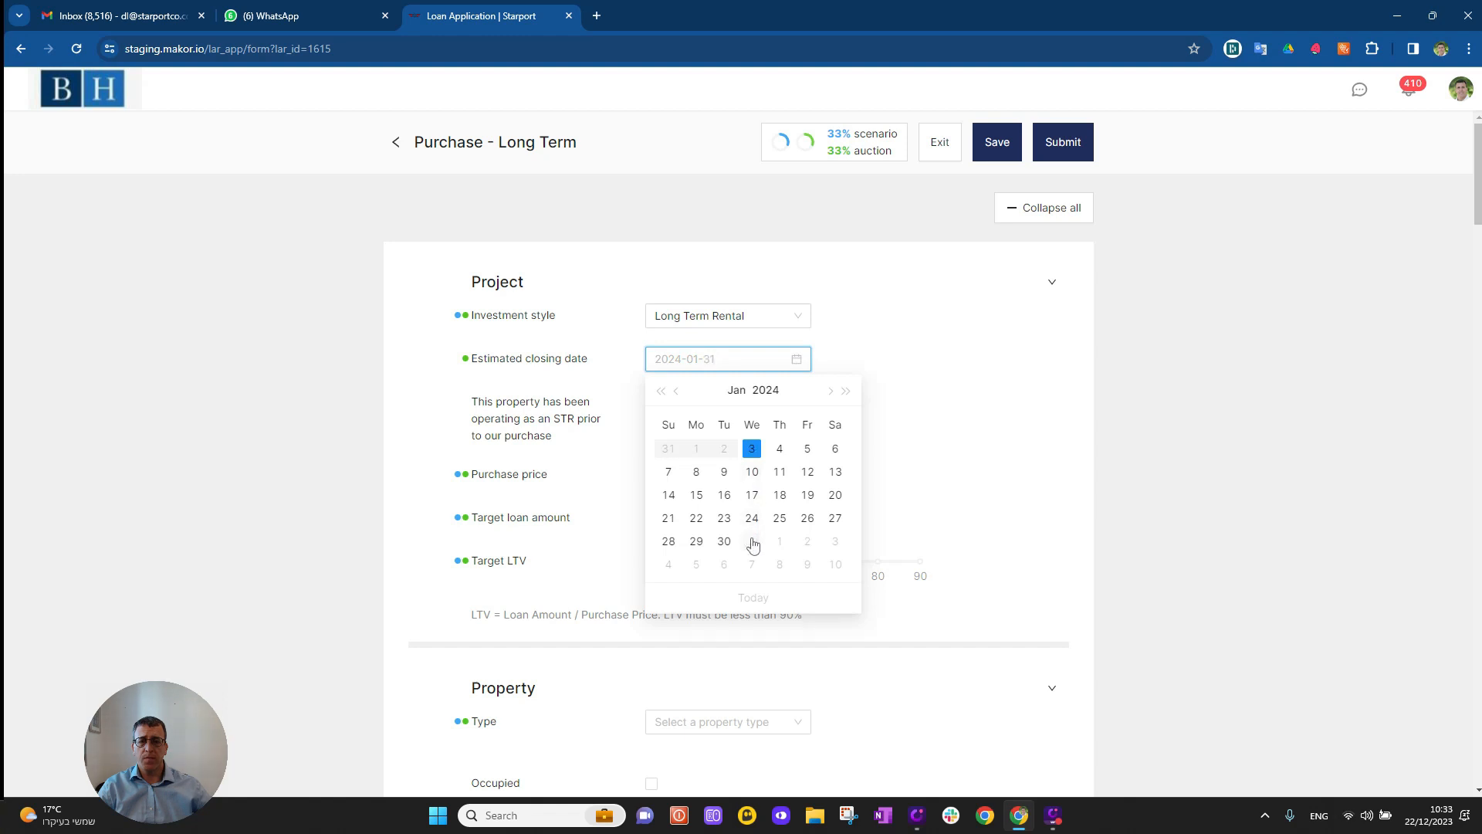
{"action": "left_click", "coordinate": [753, 545]}
- Enter a purchase price of $450,000 and a target loan amount of $300,000
{"action": "left_click", "coordinate": [739, 475]}
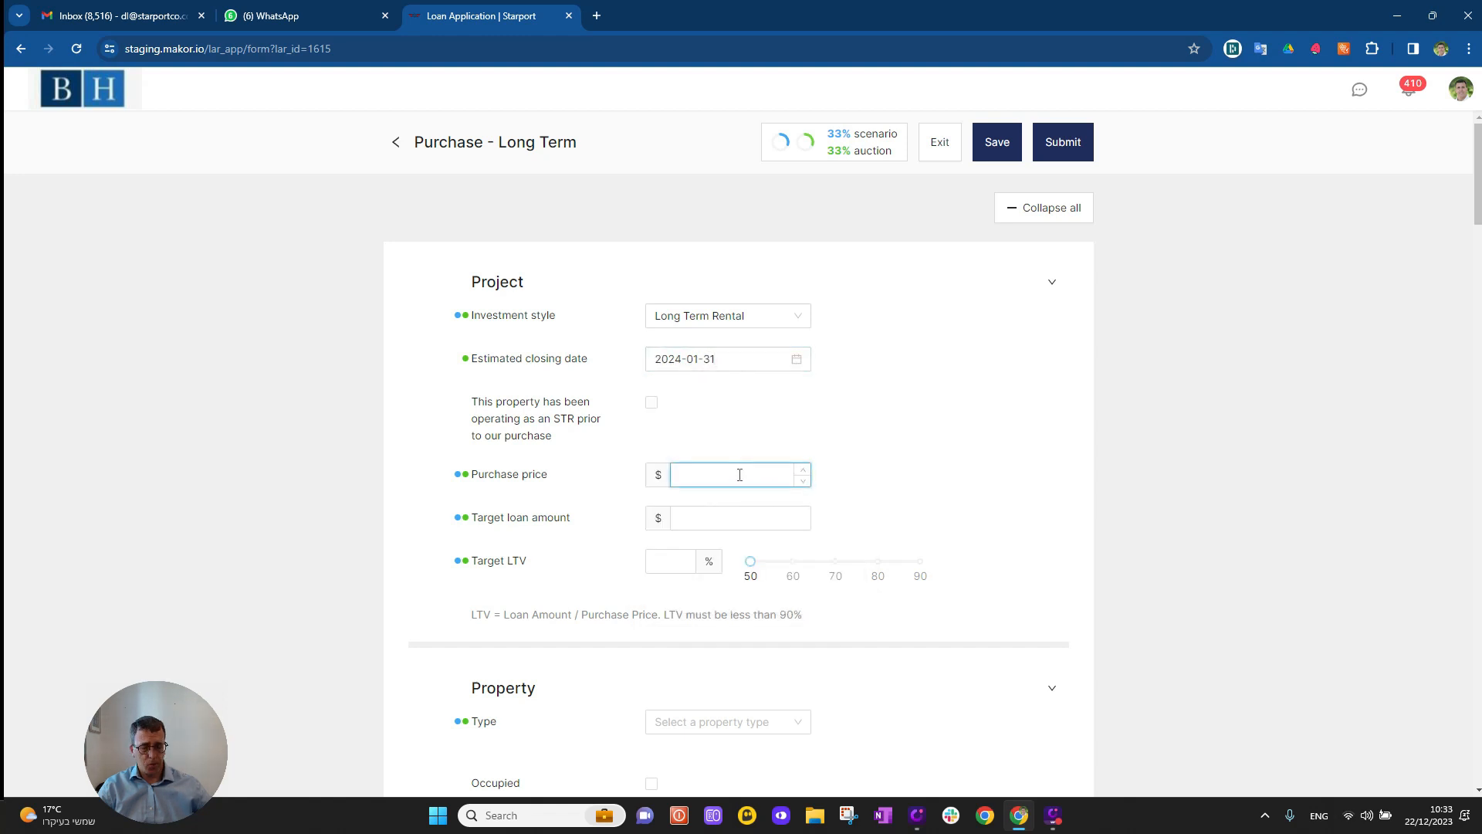
{"action": "type", "text": "450,00"}
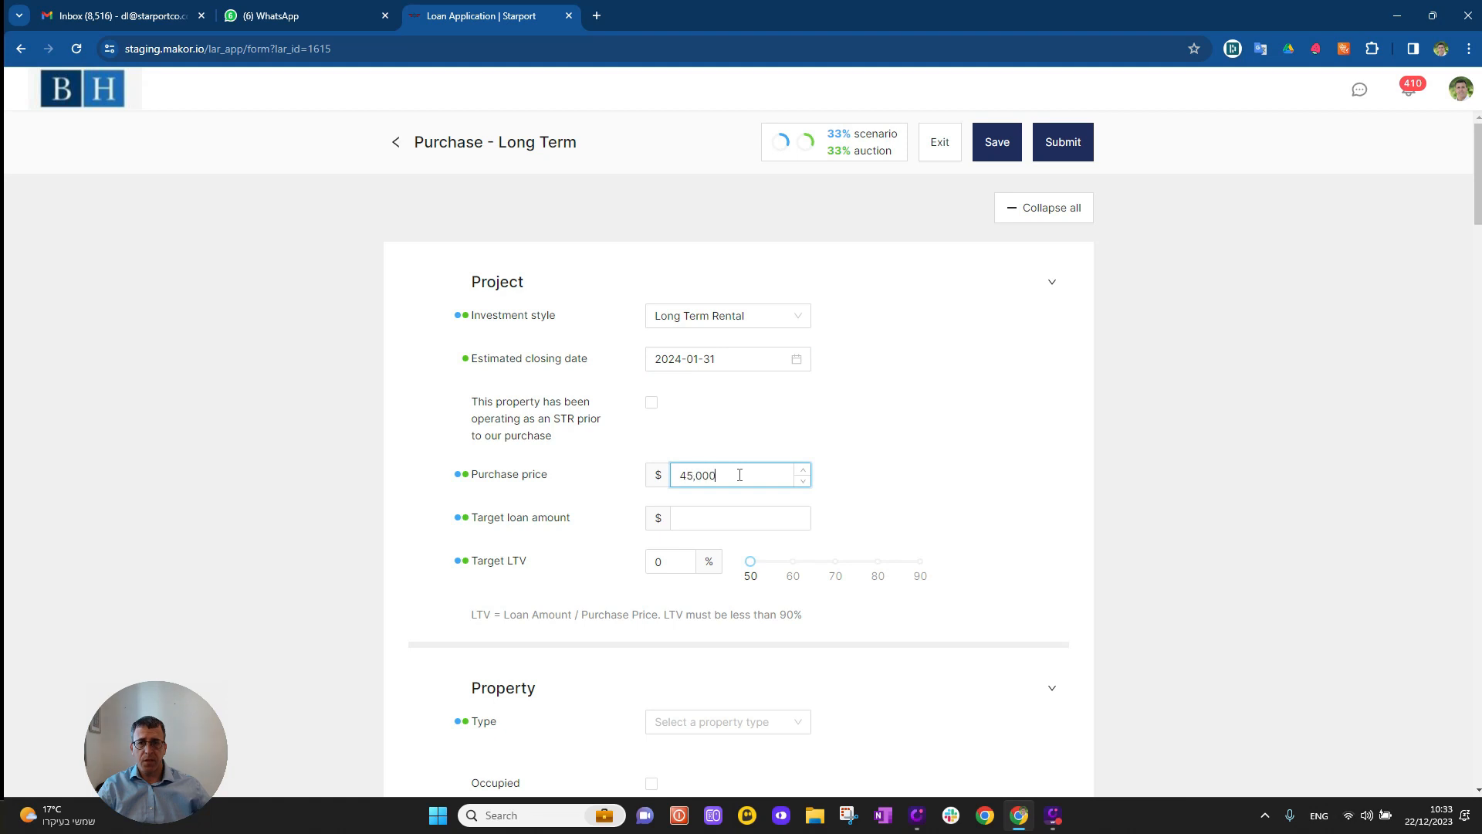
{"action": "type", "text": "0"}
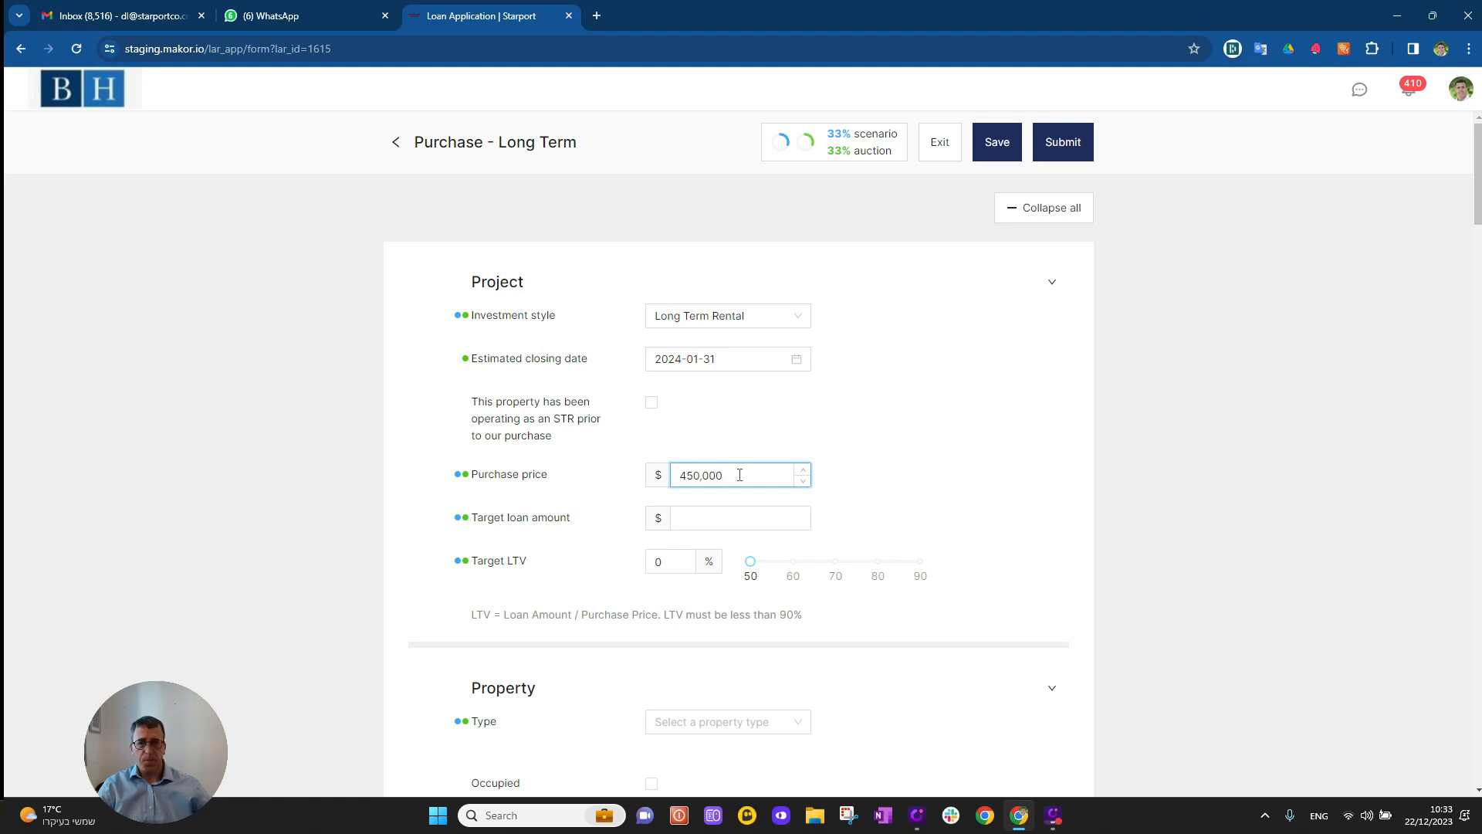
{"action": "left_click", "coordinate": [745, 523]}
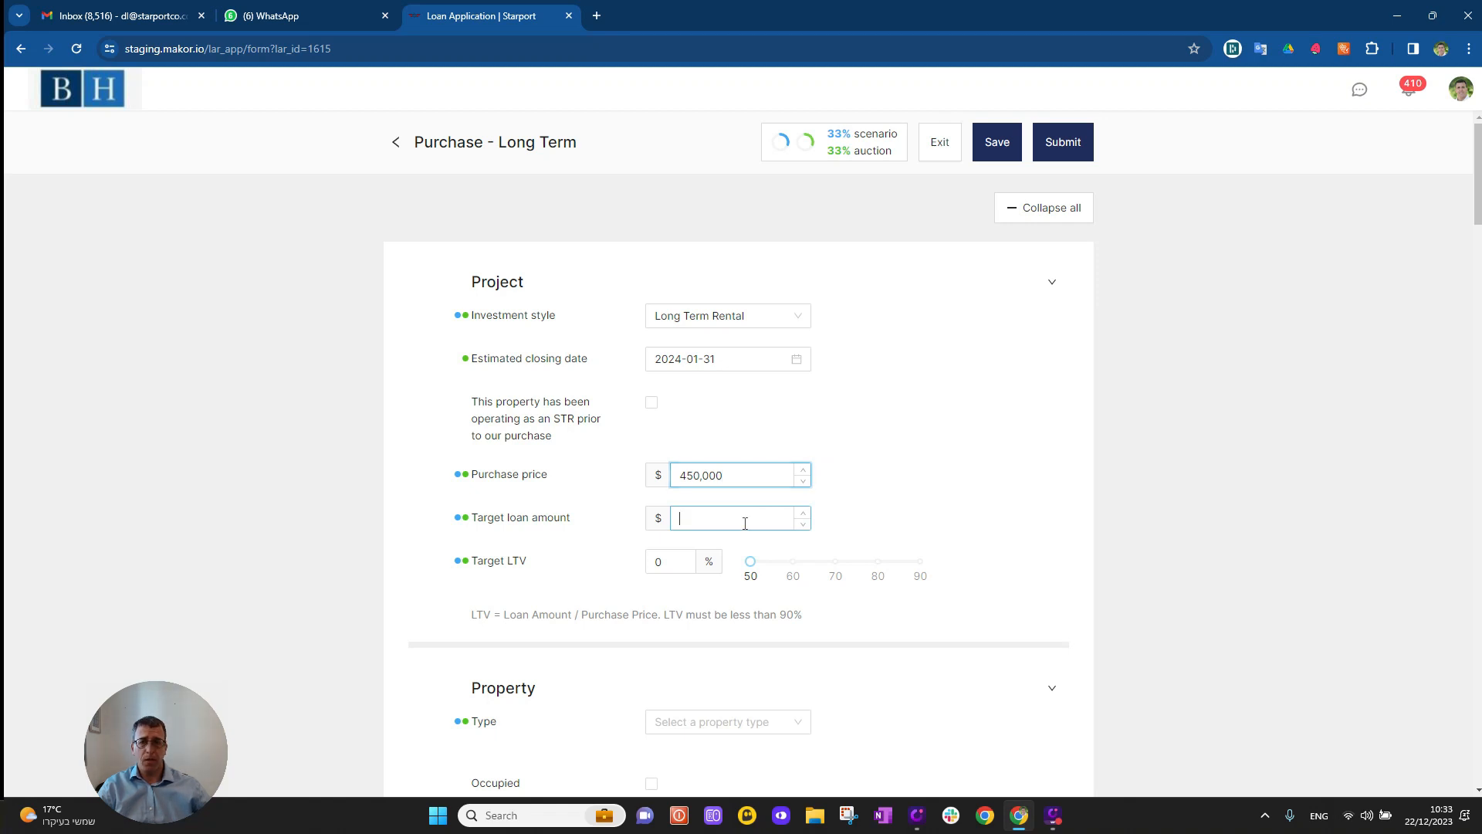
{"action": "type", "text": "300,000"}
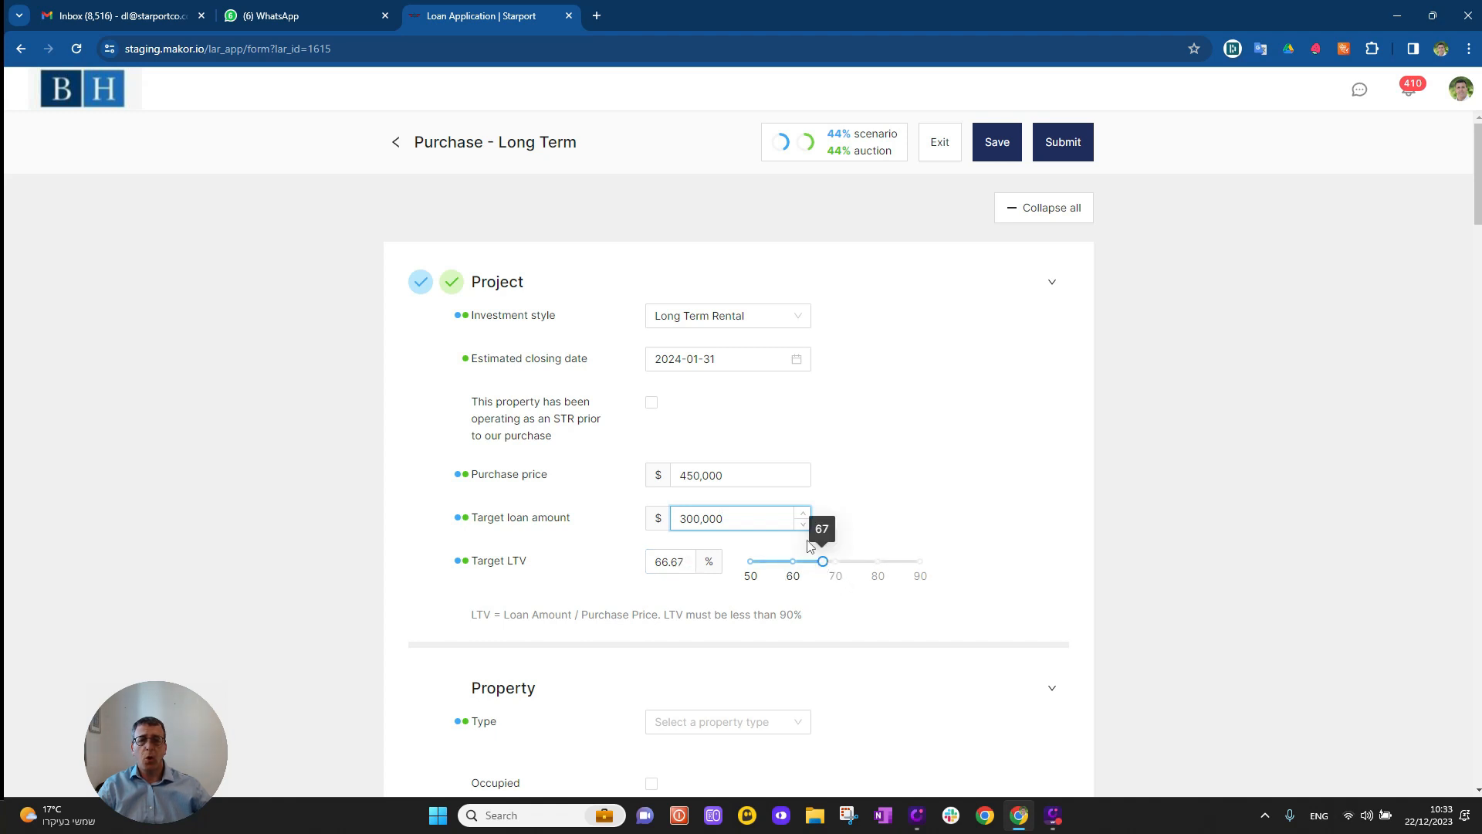
- Adjust the target LTV to 70% and save the loan application form
{"action": "mouse_move", "coordinate": [823, 569]}
{"action": "left_mouse_down"}
{"action": "mouse_move", "coordinate": [883, 570]}
{"action": "mouse_move", "coordinate": [838, 571]}
{"action": "left_mouse_up"}
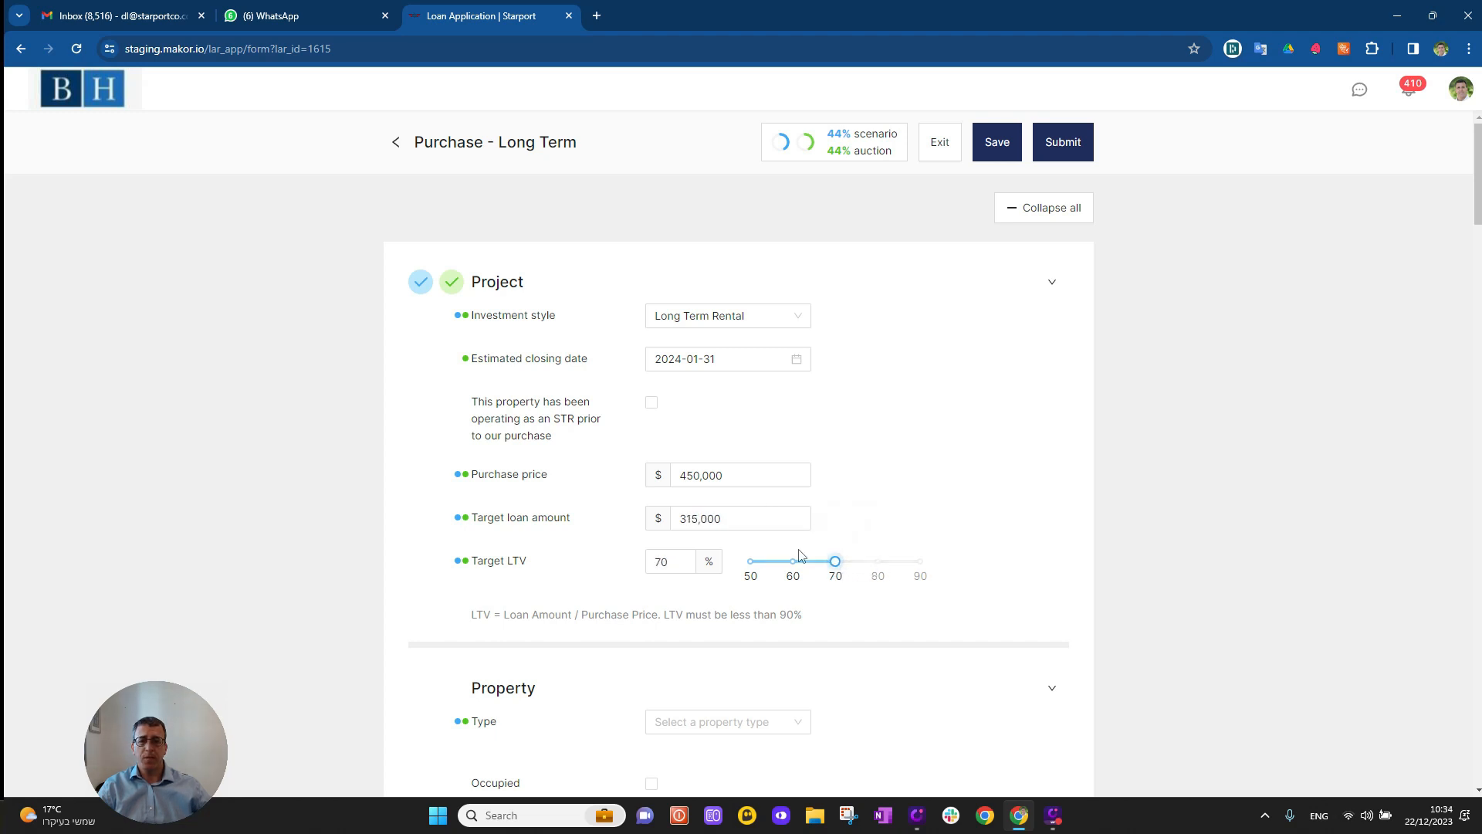
{"action": "scroll", "coordinate": [821, 563], "scroll_direction": "down", "scroll_amount": 3}
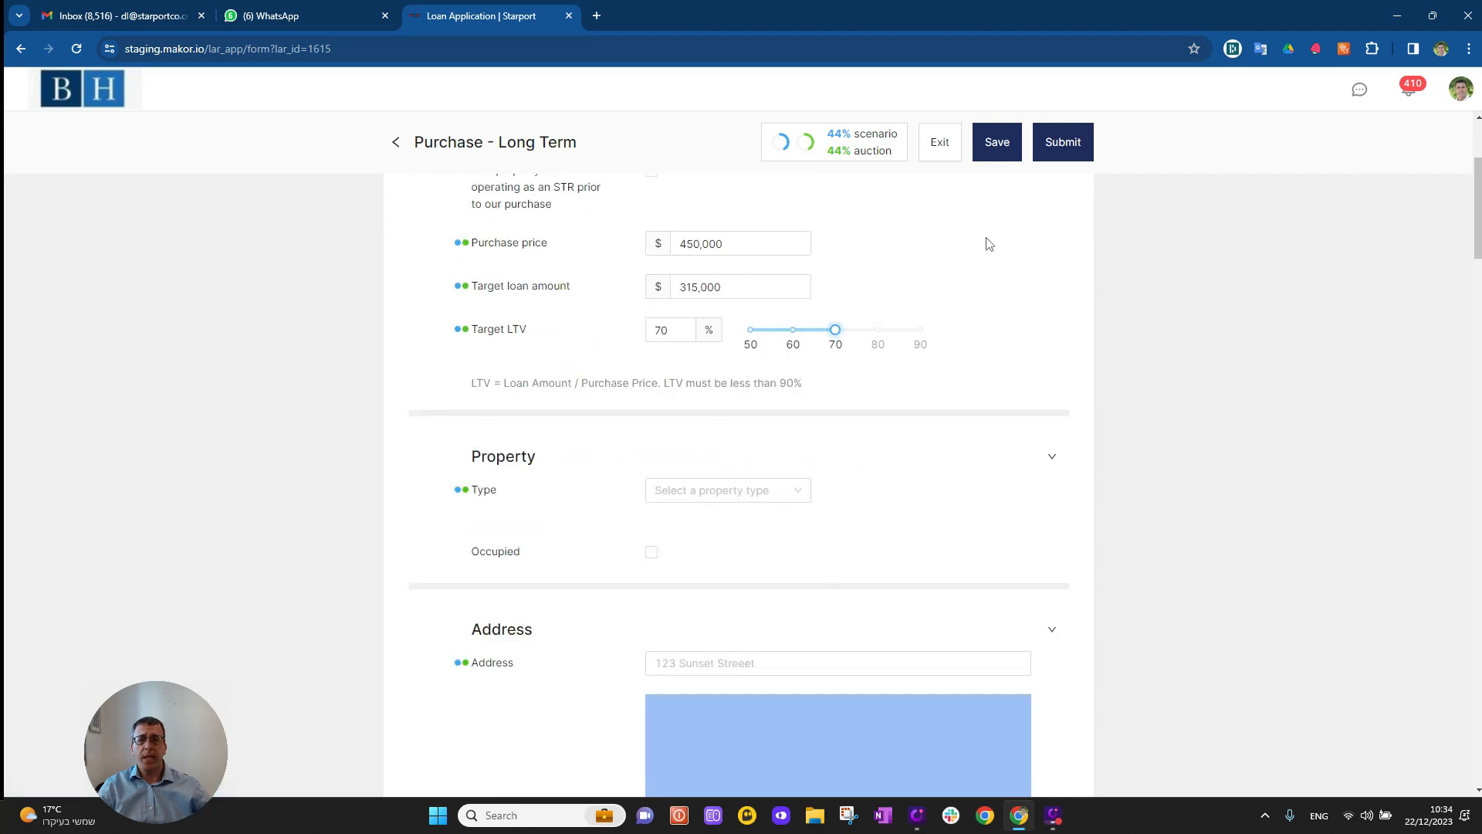
{"action": "left_click", "coordinate": [996, 155]}
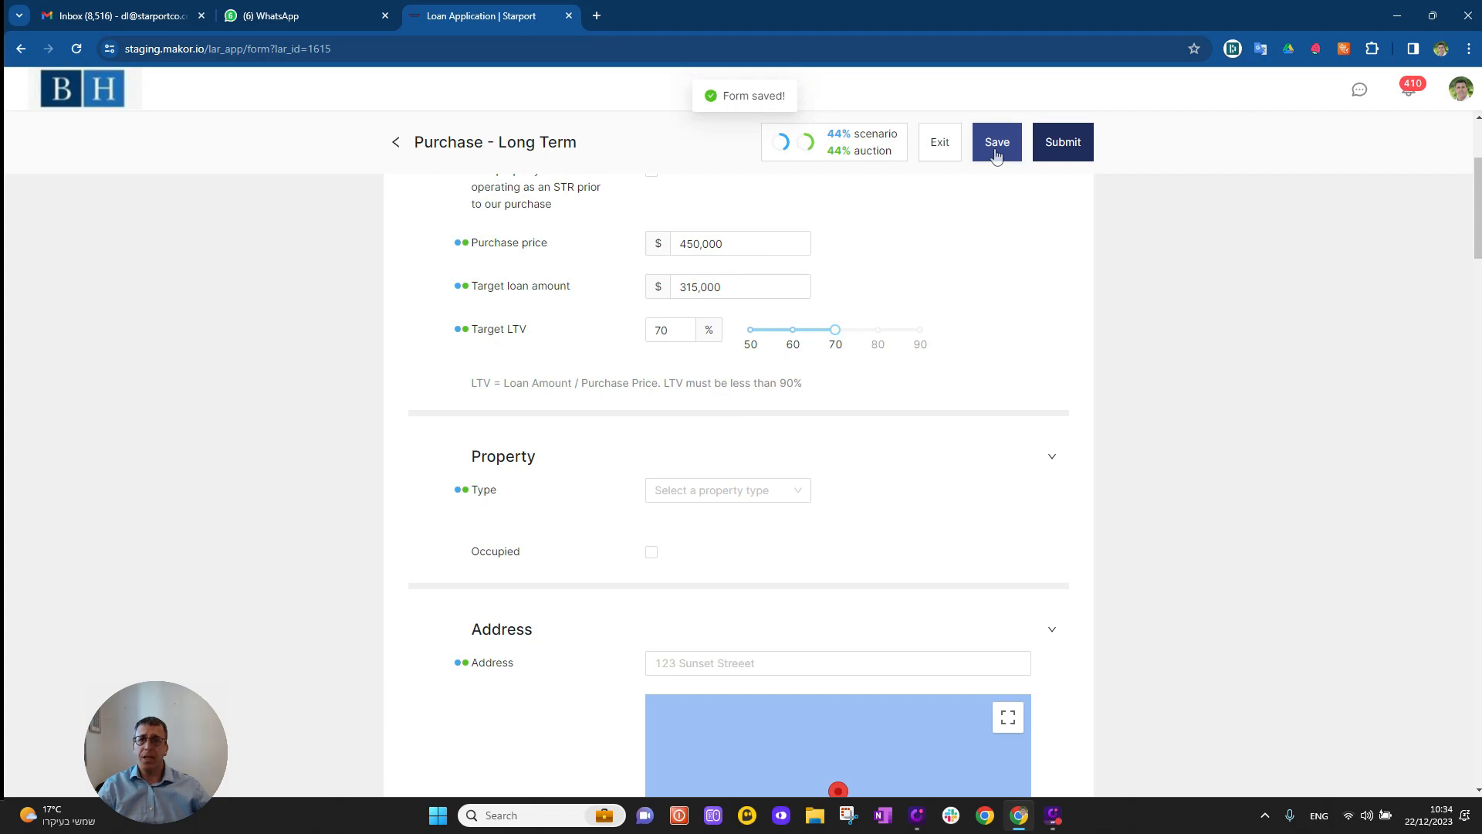
- Set the property type to Other
{"action": "left_click", "coordinate": [788, 492]}
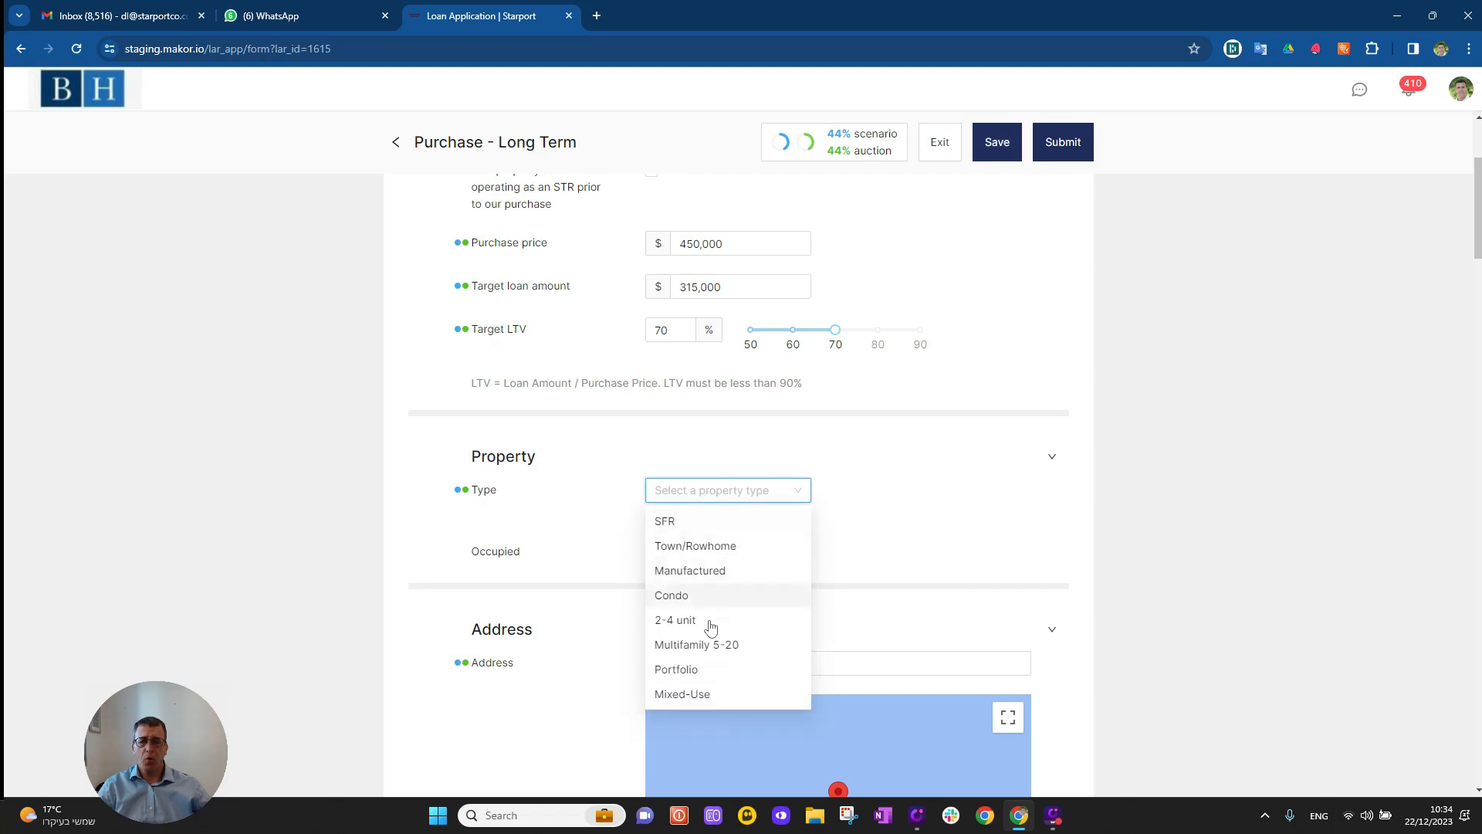
{"action": "scroll", "coordinate": [708, 622], "scroll_direction": "down", "scroll_amount": 2}
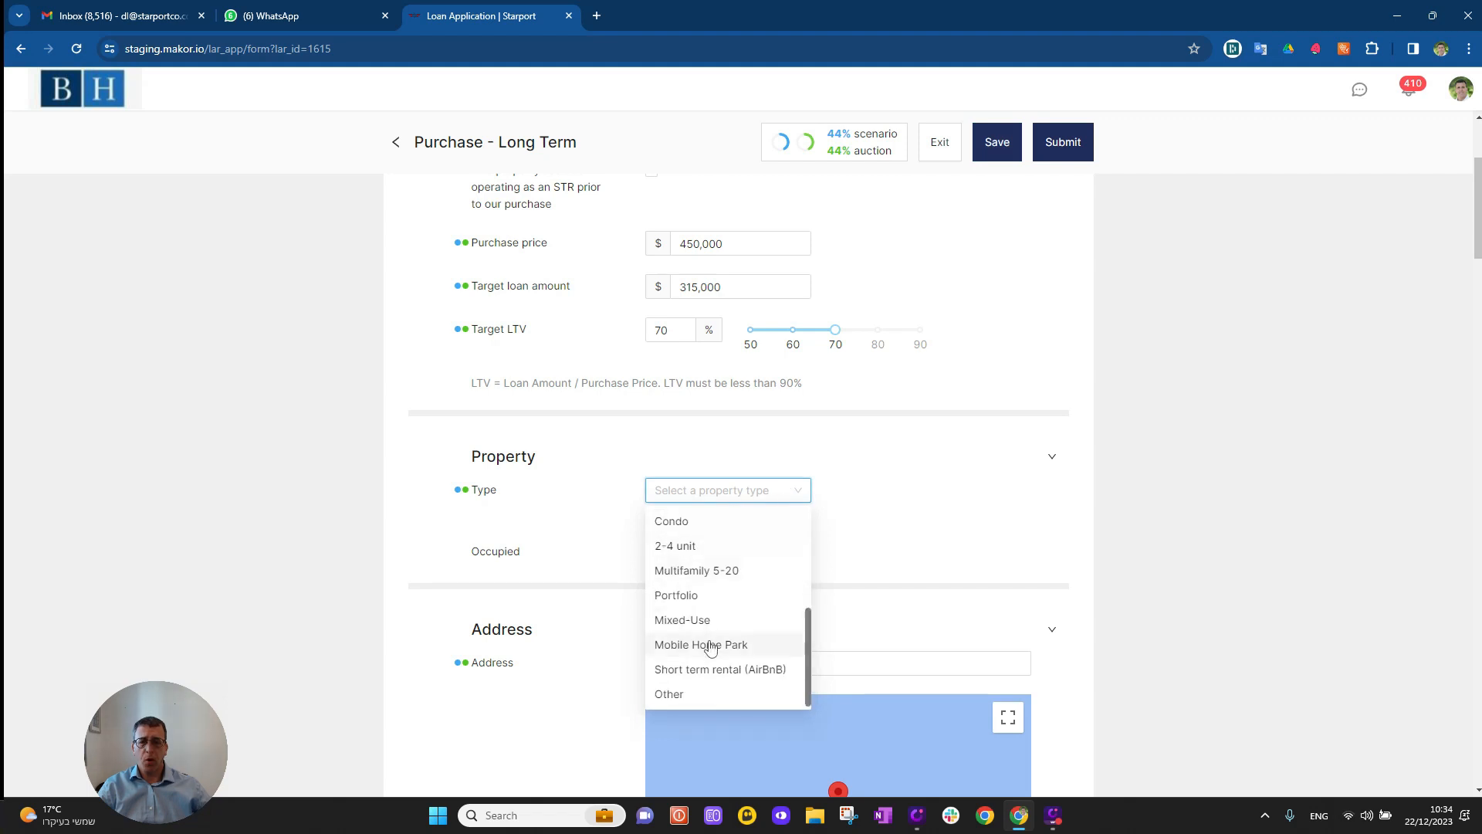
{"action": "left_click", "coordinate": [687, 696]}
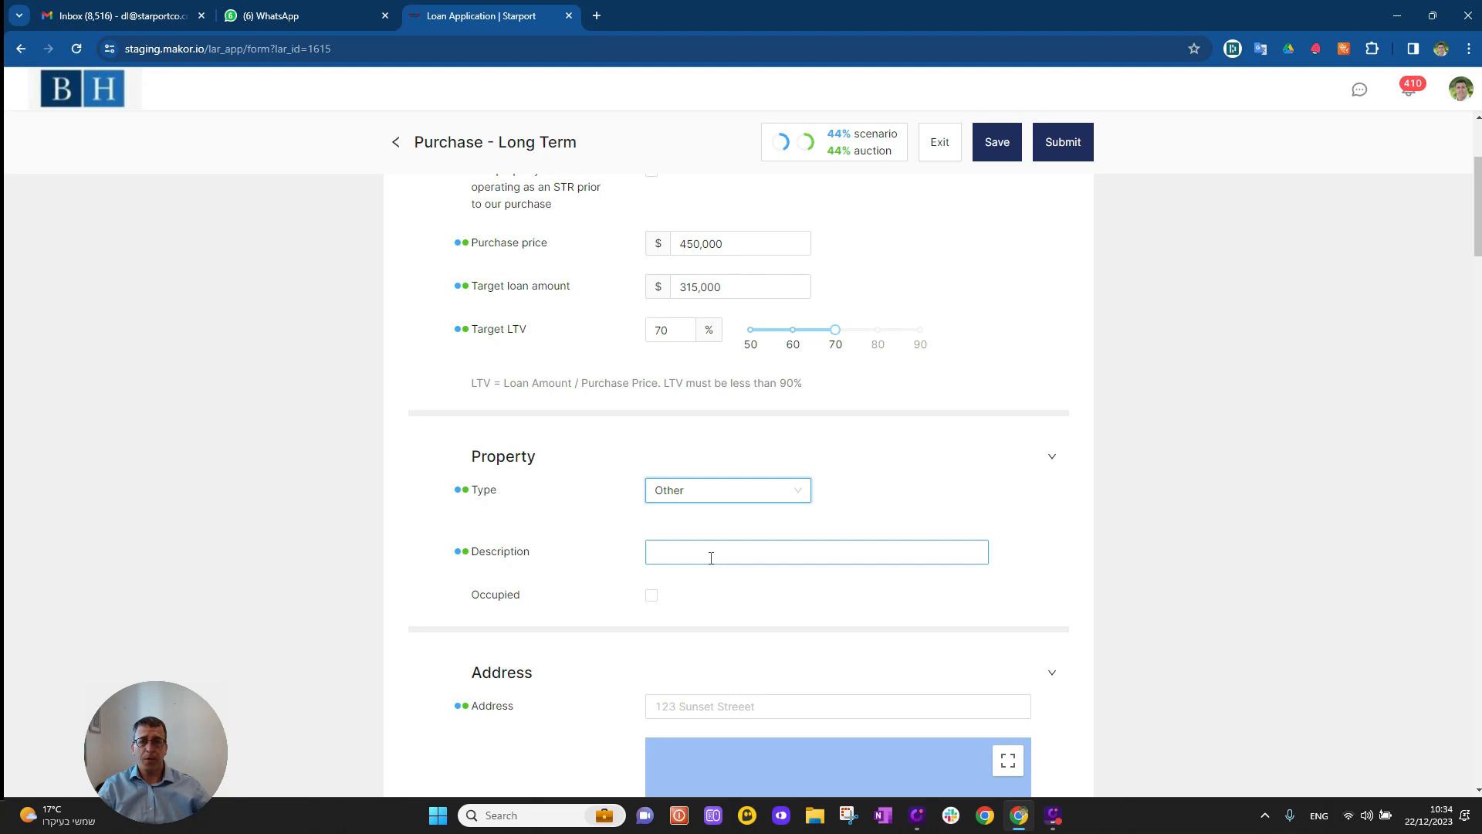
{"action": "scroll", "coordinate": [711, 557], "scroll_direction": "down", "scroll_amount": 3}
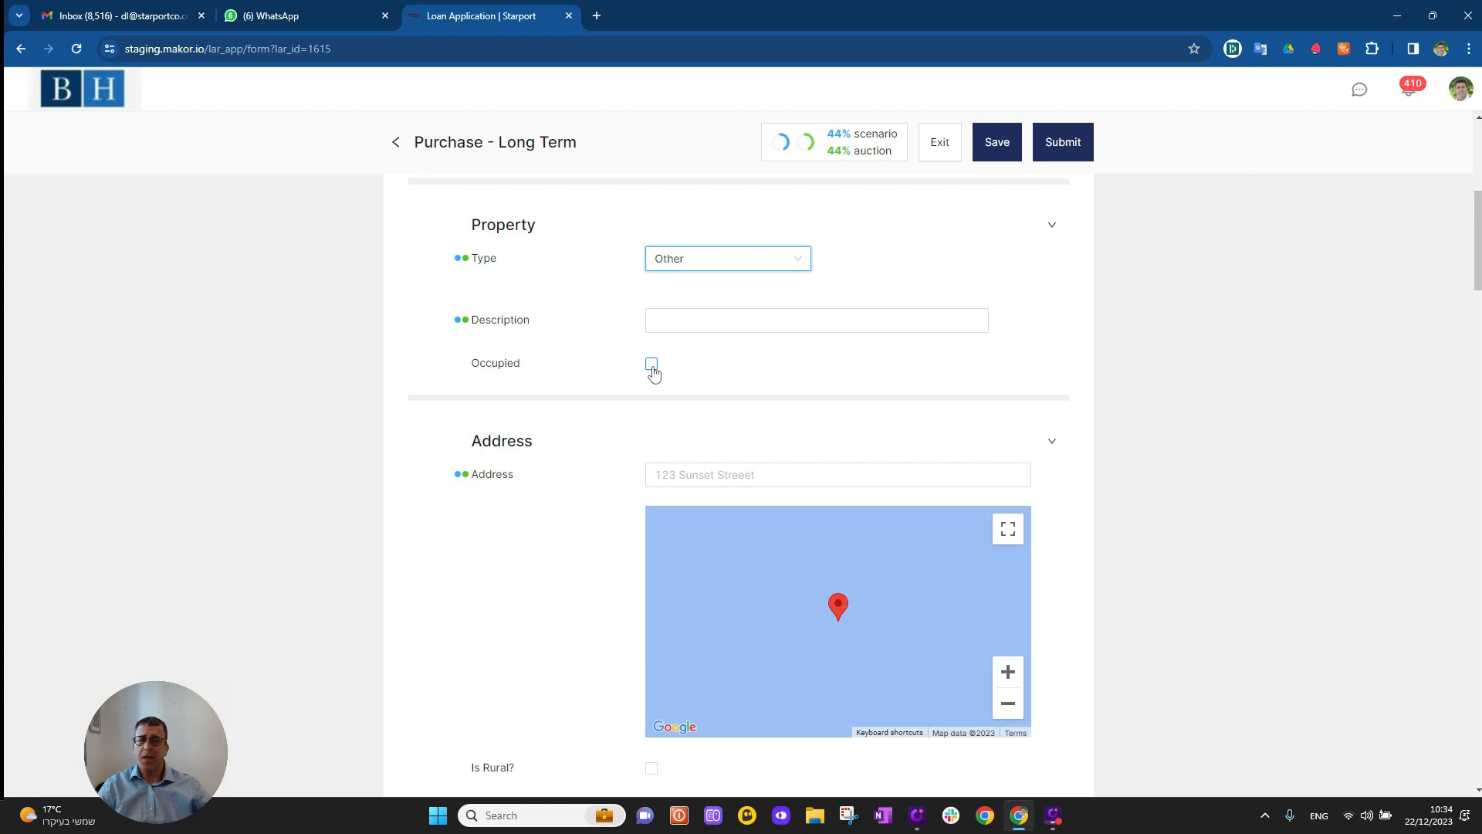
- Set the property type to Multifamily 5-20, with 20 total units and 18 units currently occupied
{"action": "left_click", "coordinate": [795, 264]}
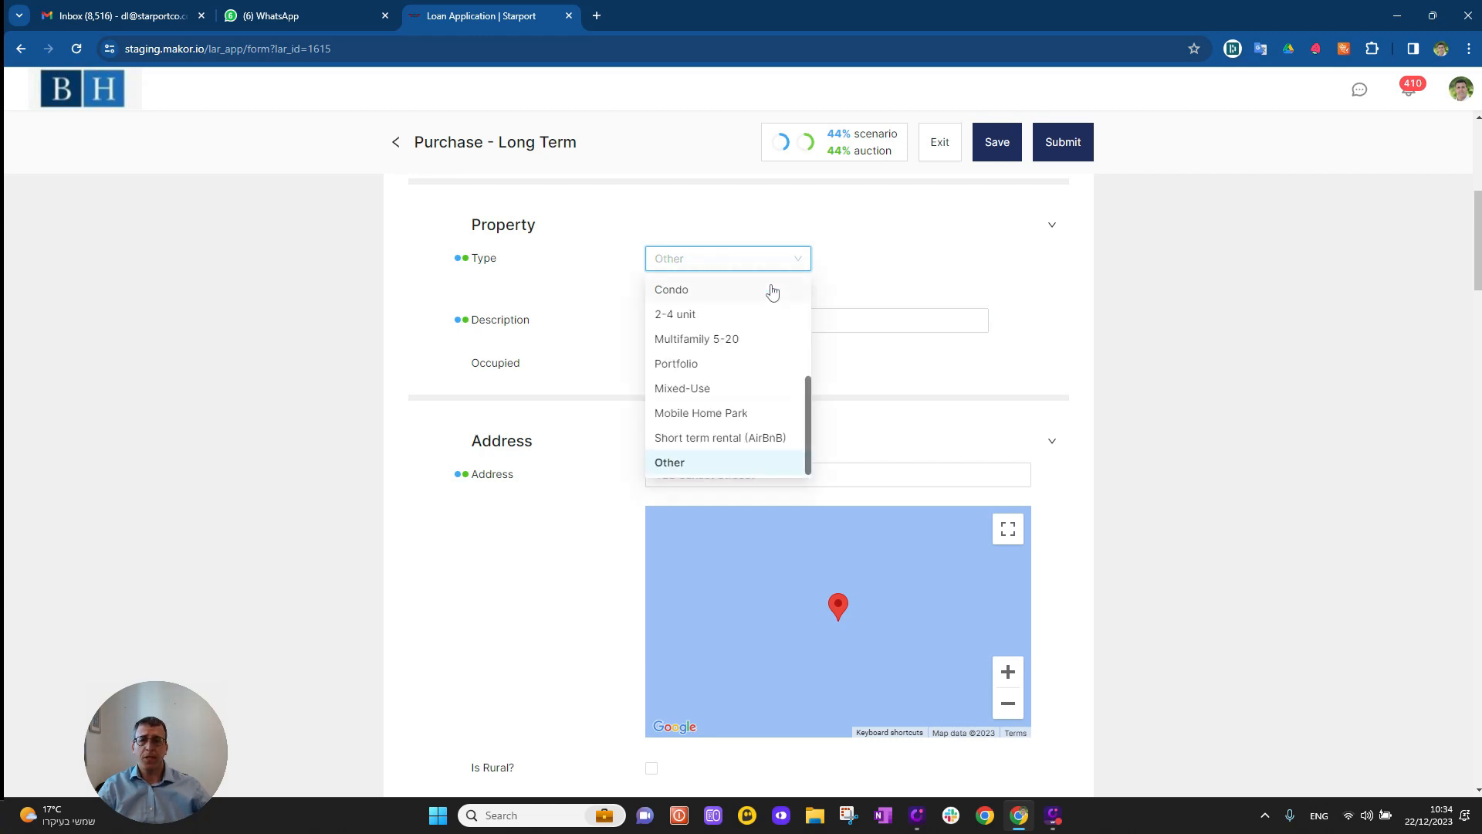
{"action": "left_click", "coordinate": [731, 347]}
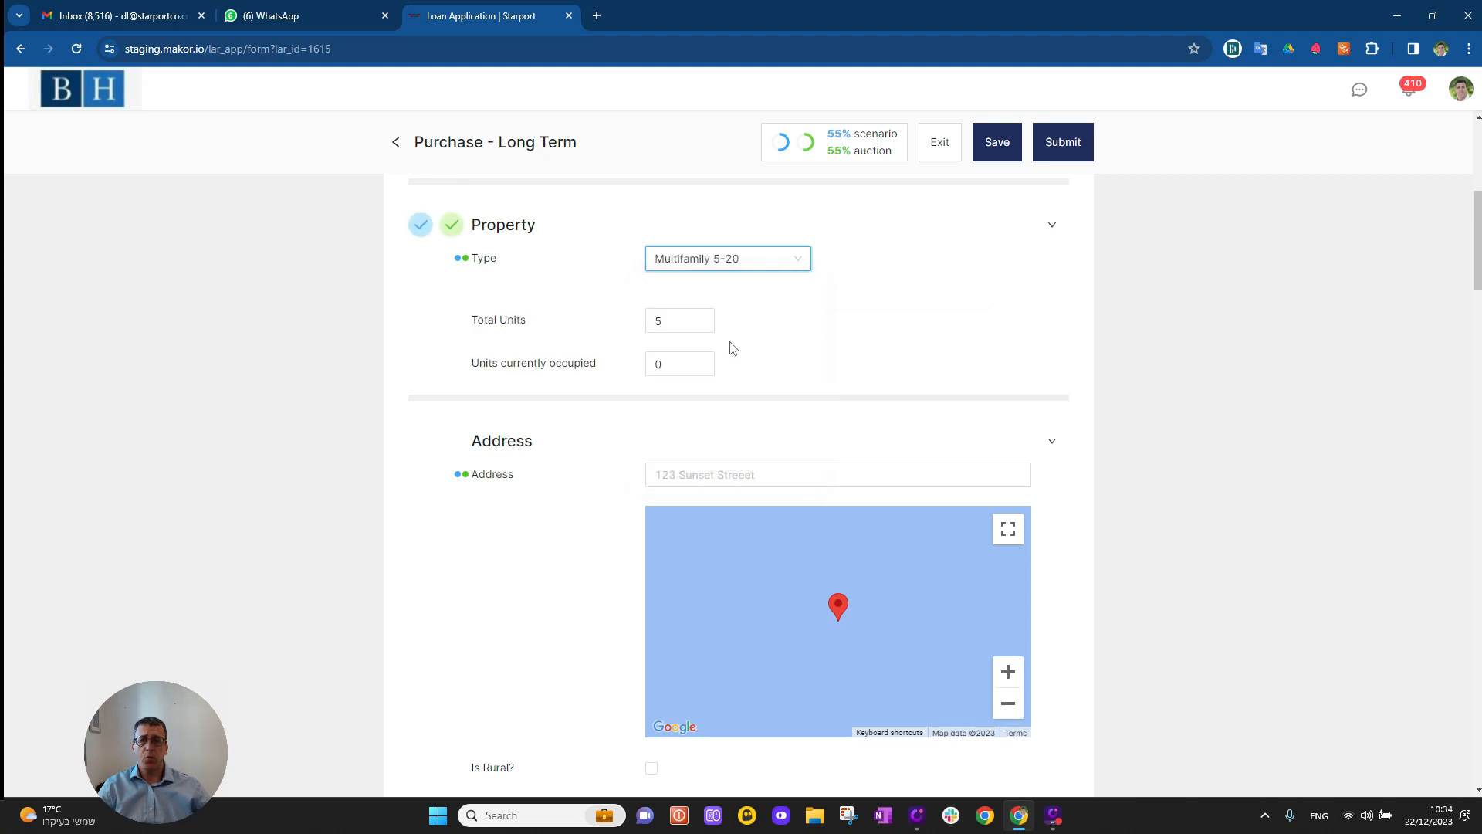
{"action": "left_click", "coordinate": [678, 327]}
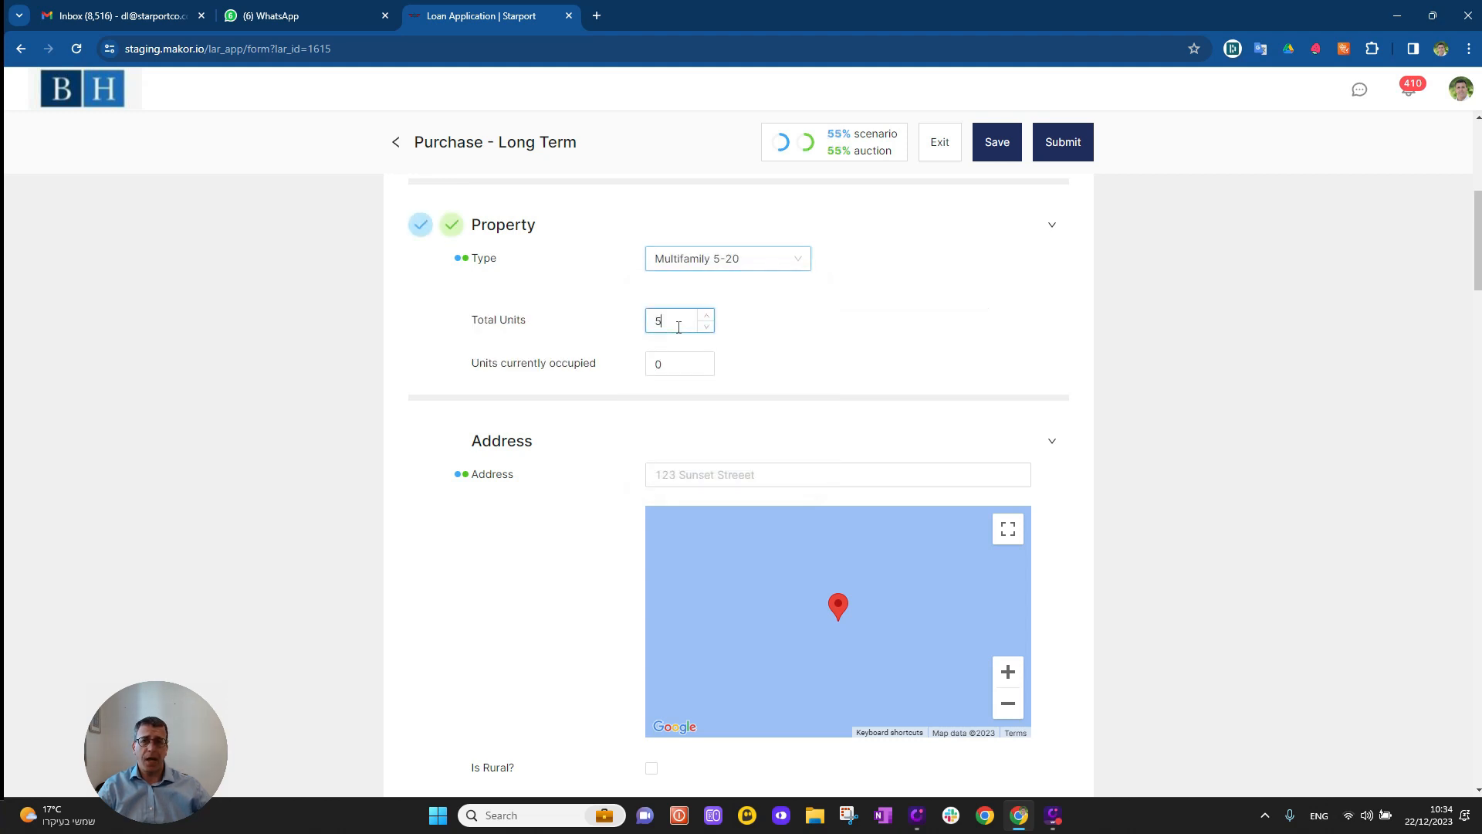
{"action": "left_click_drag", "start_coordinate": [679, 327], "coordinate": [651, 330]}
{"action": "type", "text": "20"}
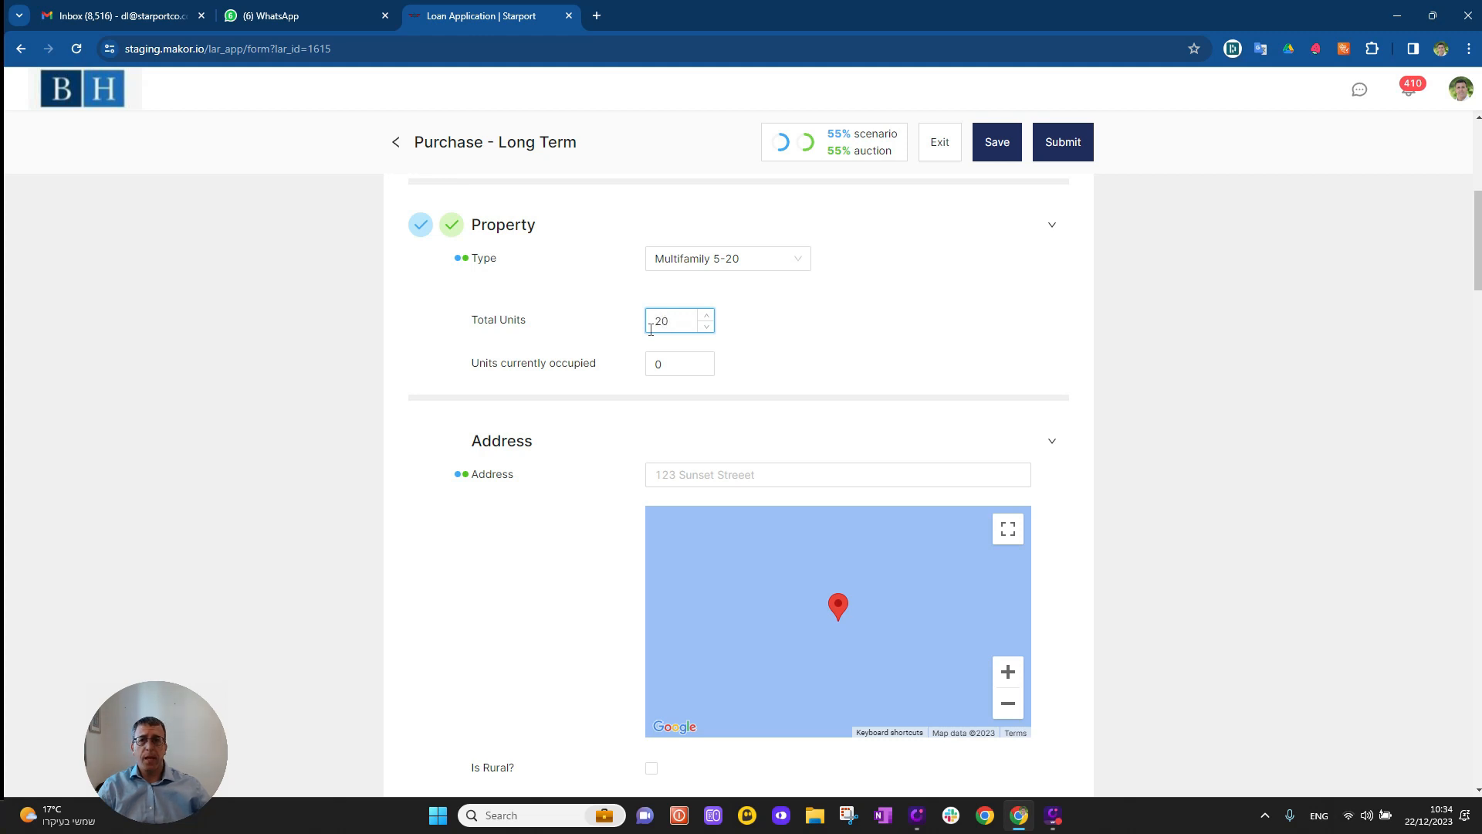
{"action": "key", "text": "Tab"}
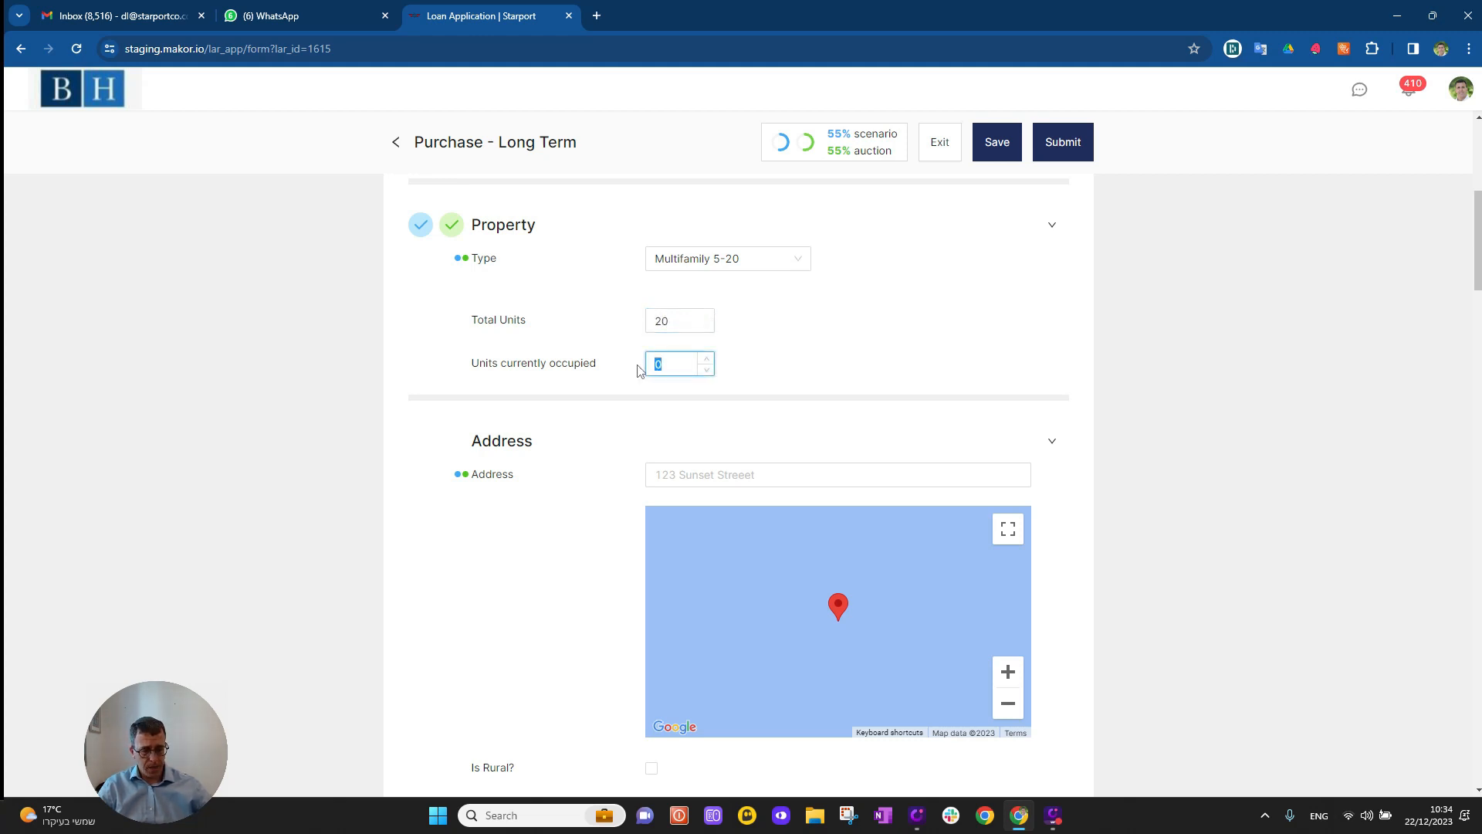
{"action": "type", "text": "18"}
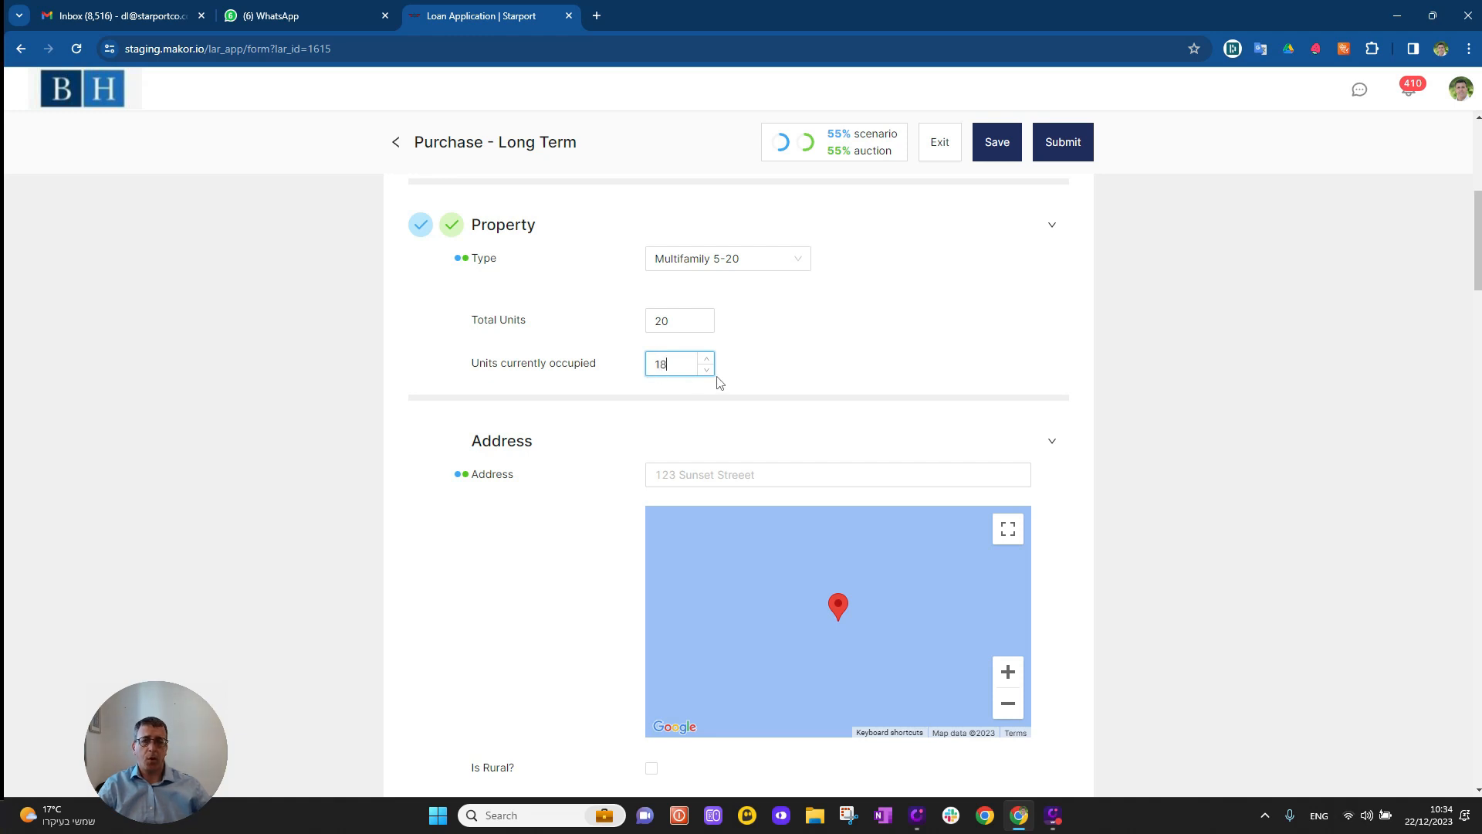
{"action": "left_click", "coordinate": [768, 371]}
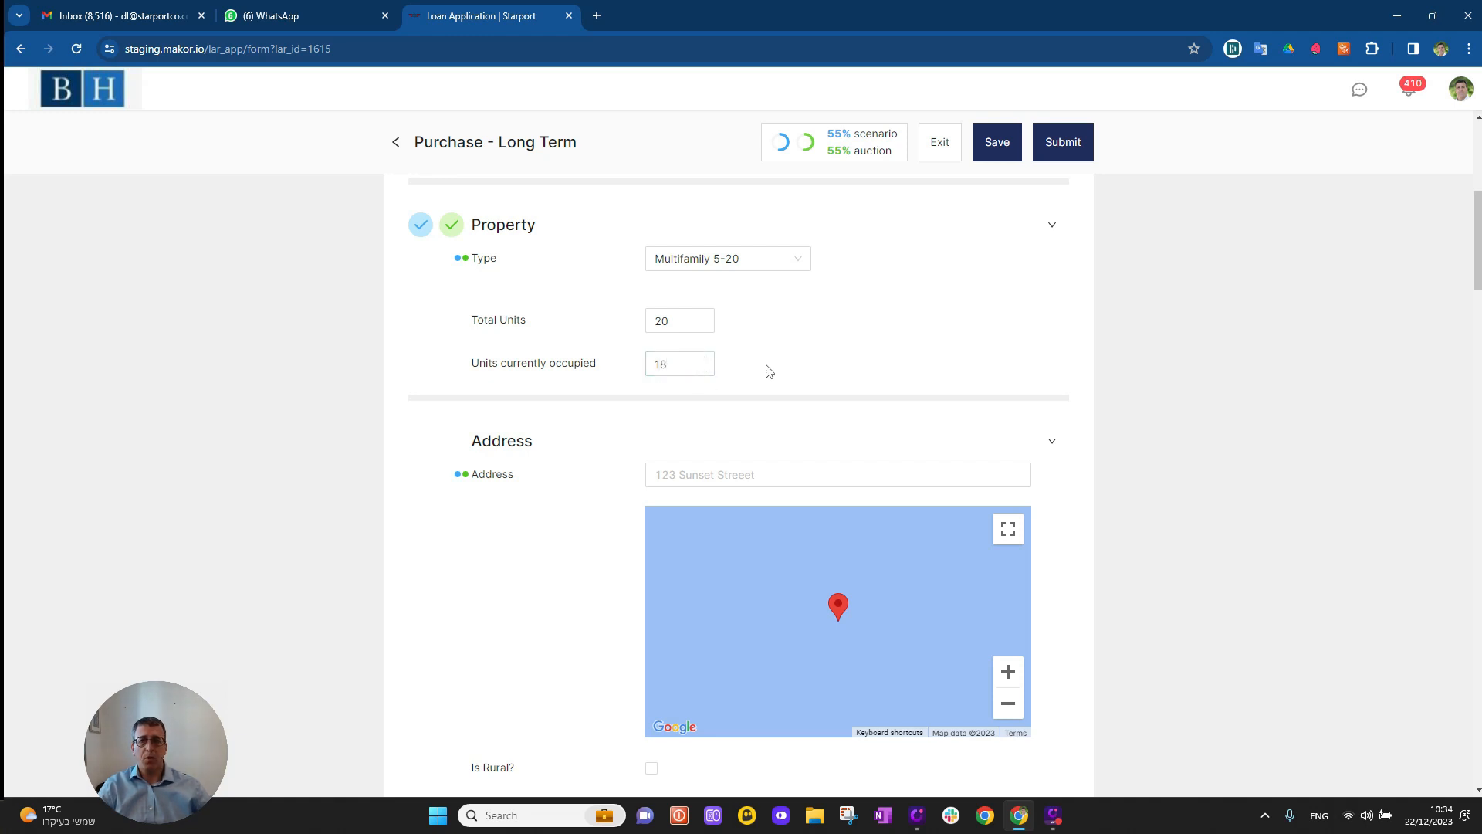
{"action": "scroll", "coordinate": [770, 386], "scroll_direction": "down", "scroll_amount": 2}
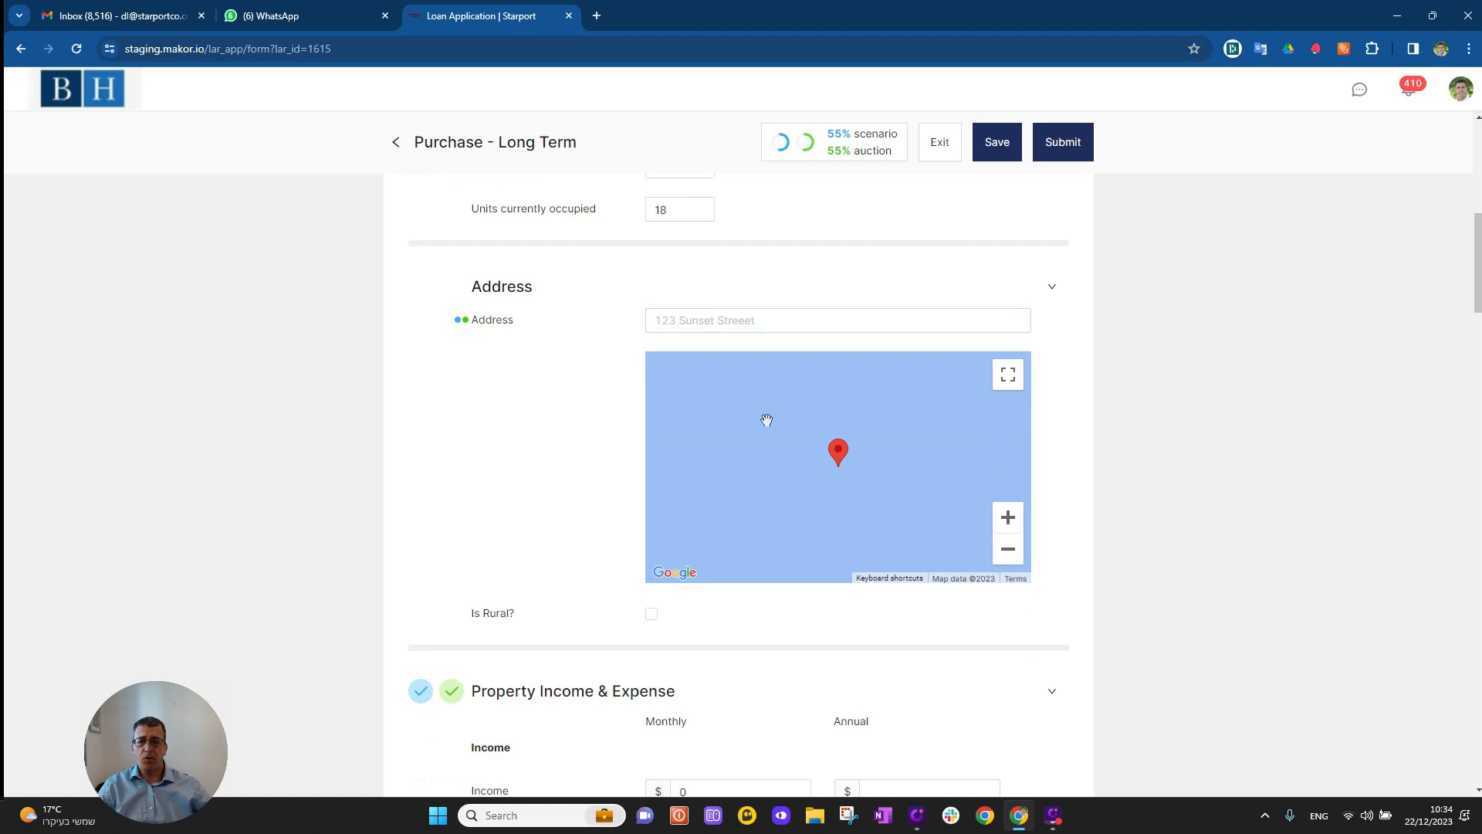
- Set the property's monthly income to $2,500 in the Property Income & Expense section
{"action": "scroll", "coordinate": [657, 617], "scroll_direction": "down", "scroll_amount": 1}
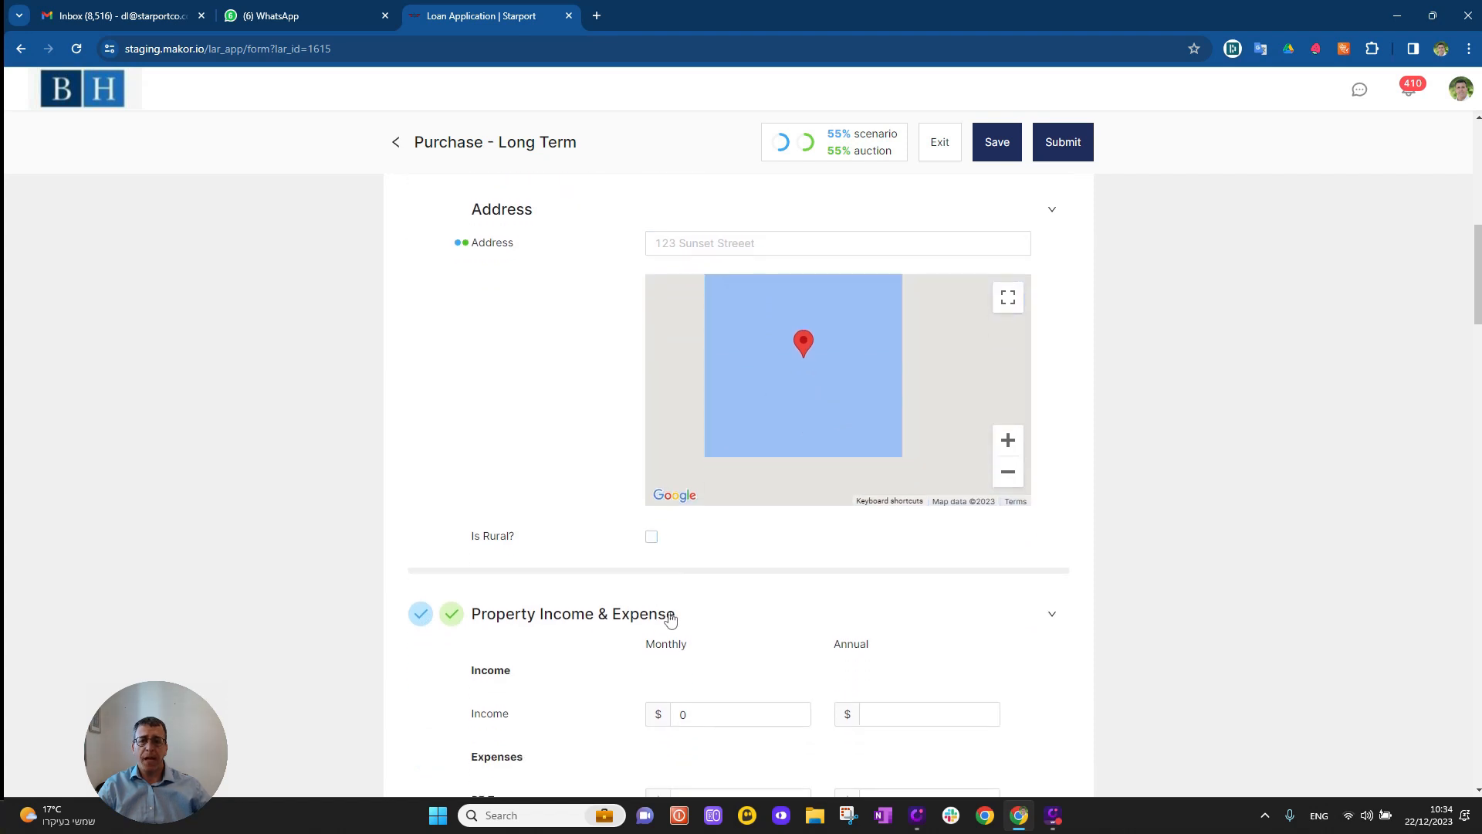
{"action": "scroll", "coordinate": [702, 562], "scroll_direction": "down", "scroll_amount": 4}
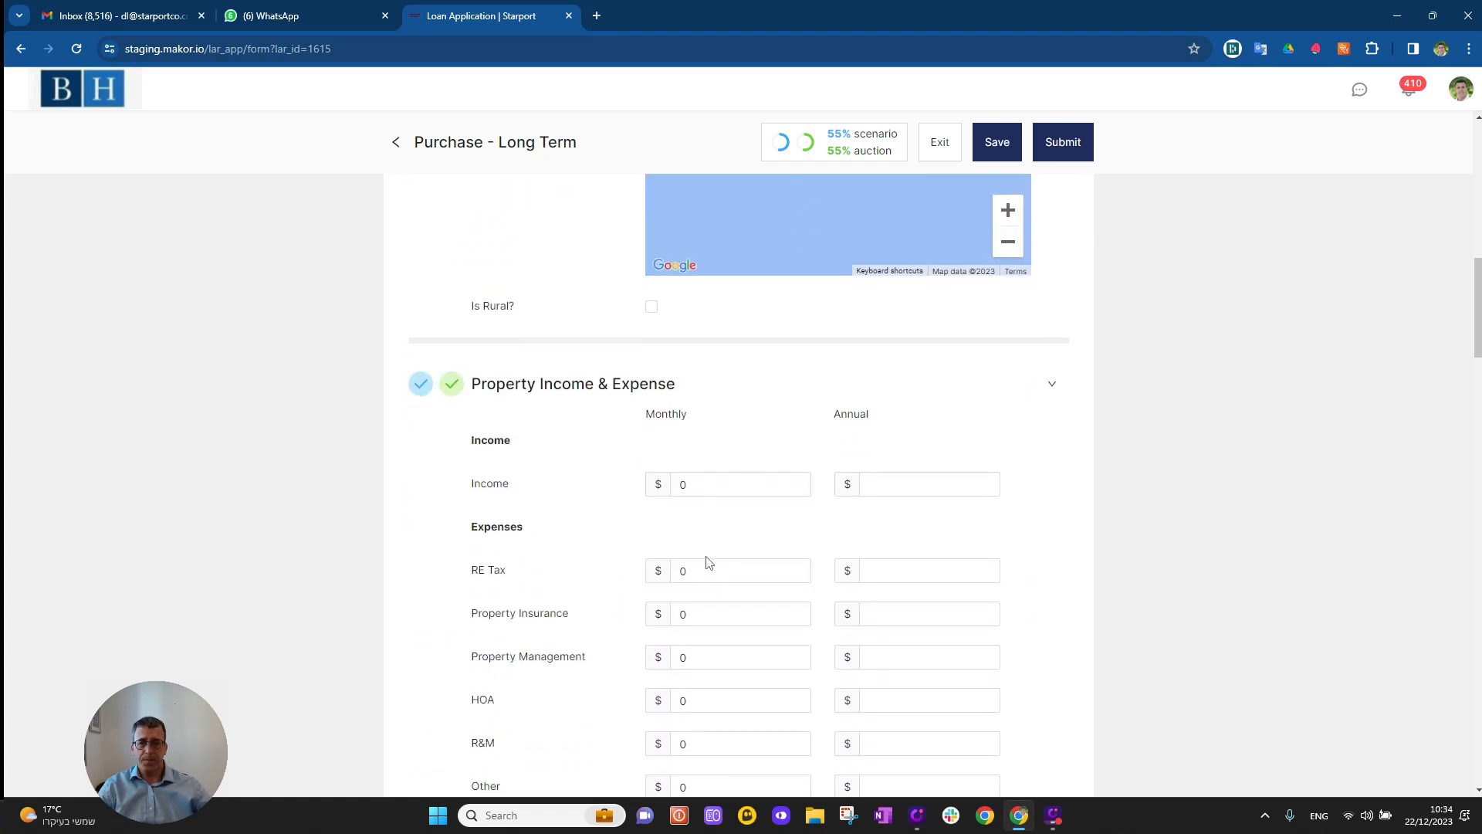
{"action": "scroll", "coordinate": [714, 562], "scroll_direction": "down", "scroll_amount": 1}
{"action": "left_click", "coordinate": [722, 539]}
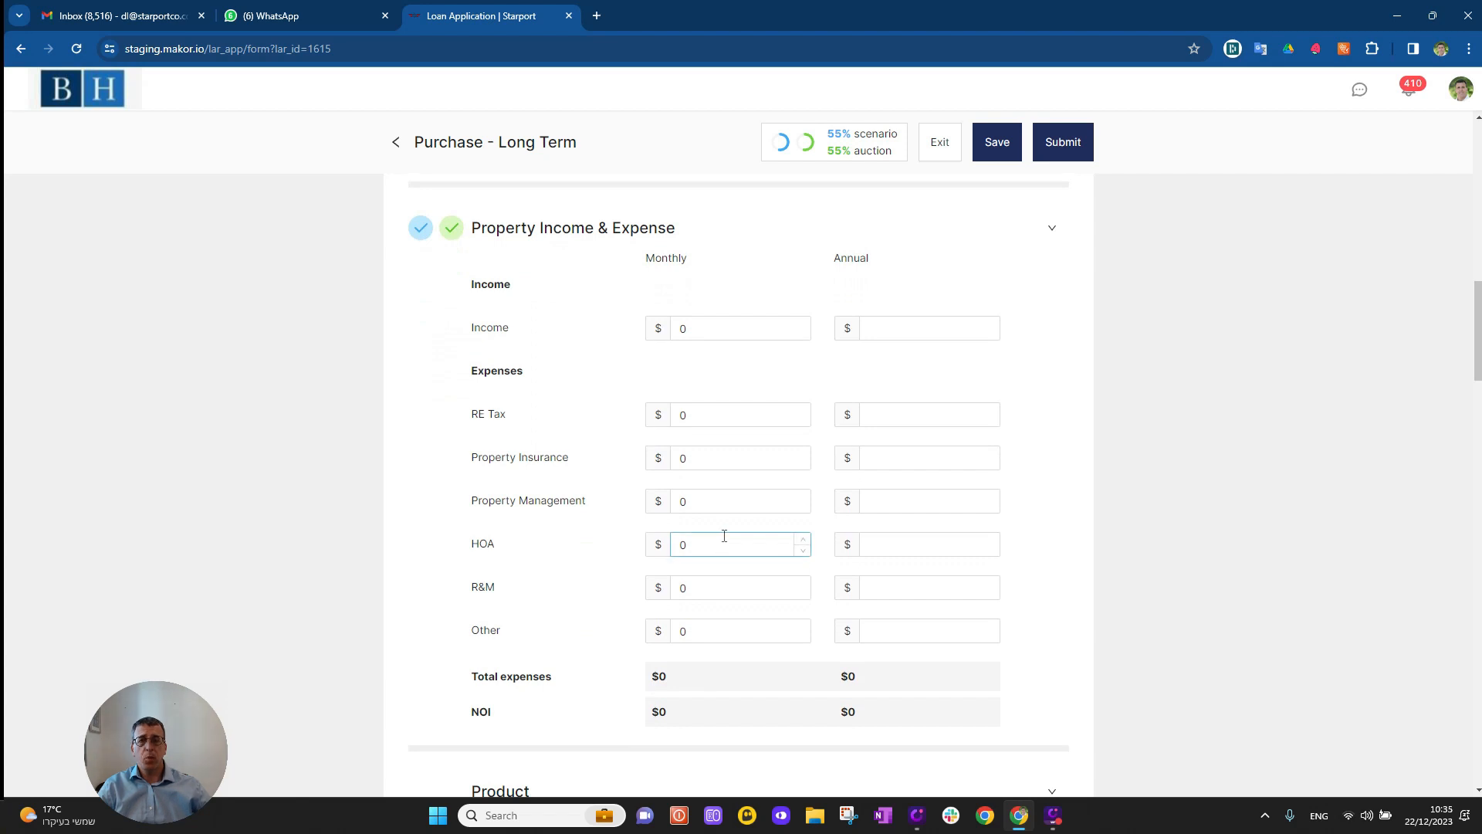
{"action": "left_click", "coordinate": [723, 335]}
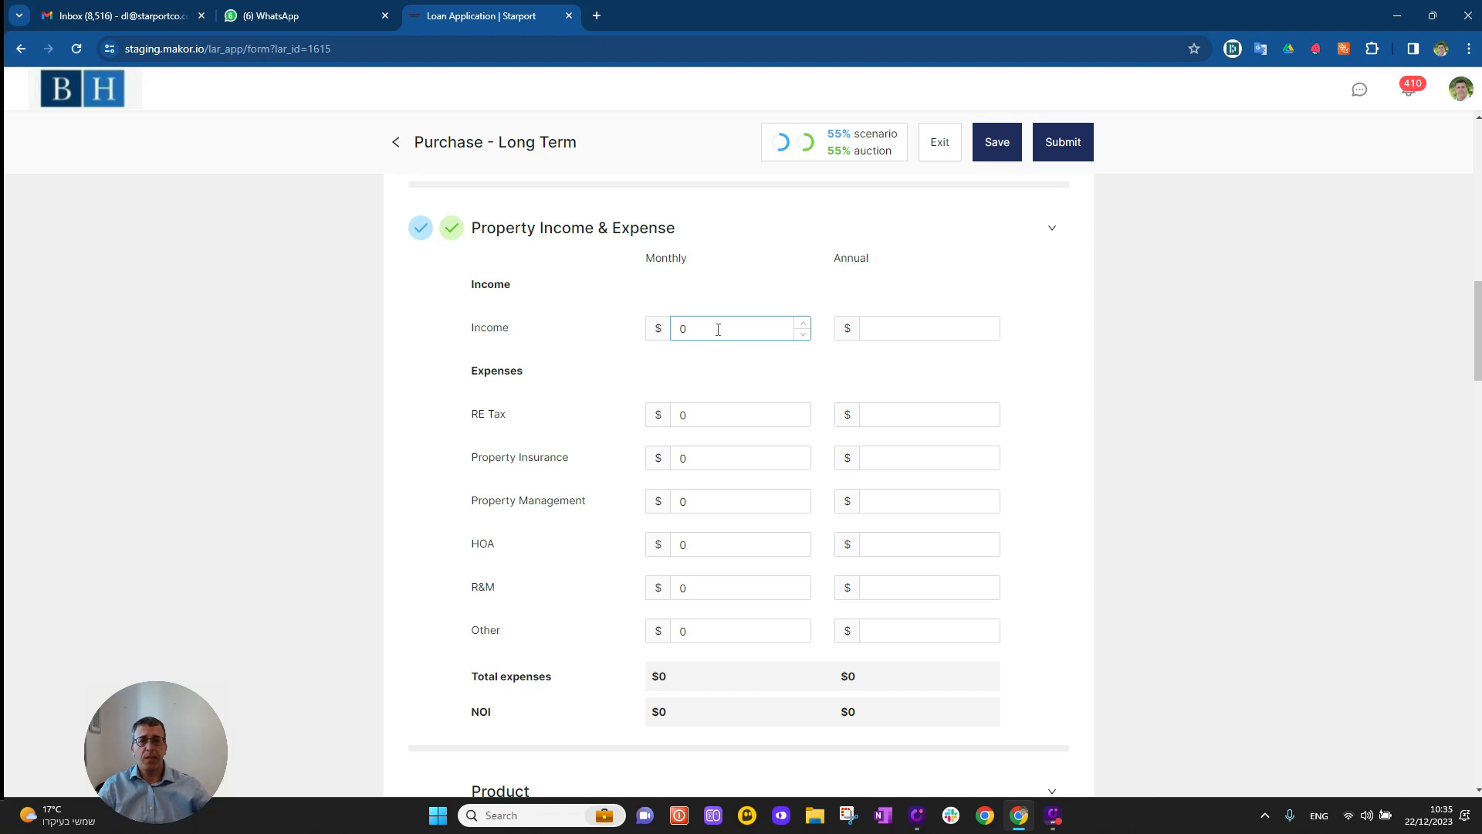
{"action": "double_click", "coordinate": [683, 328]}
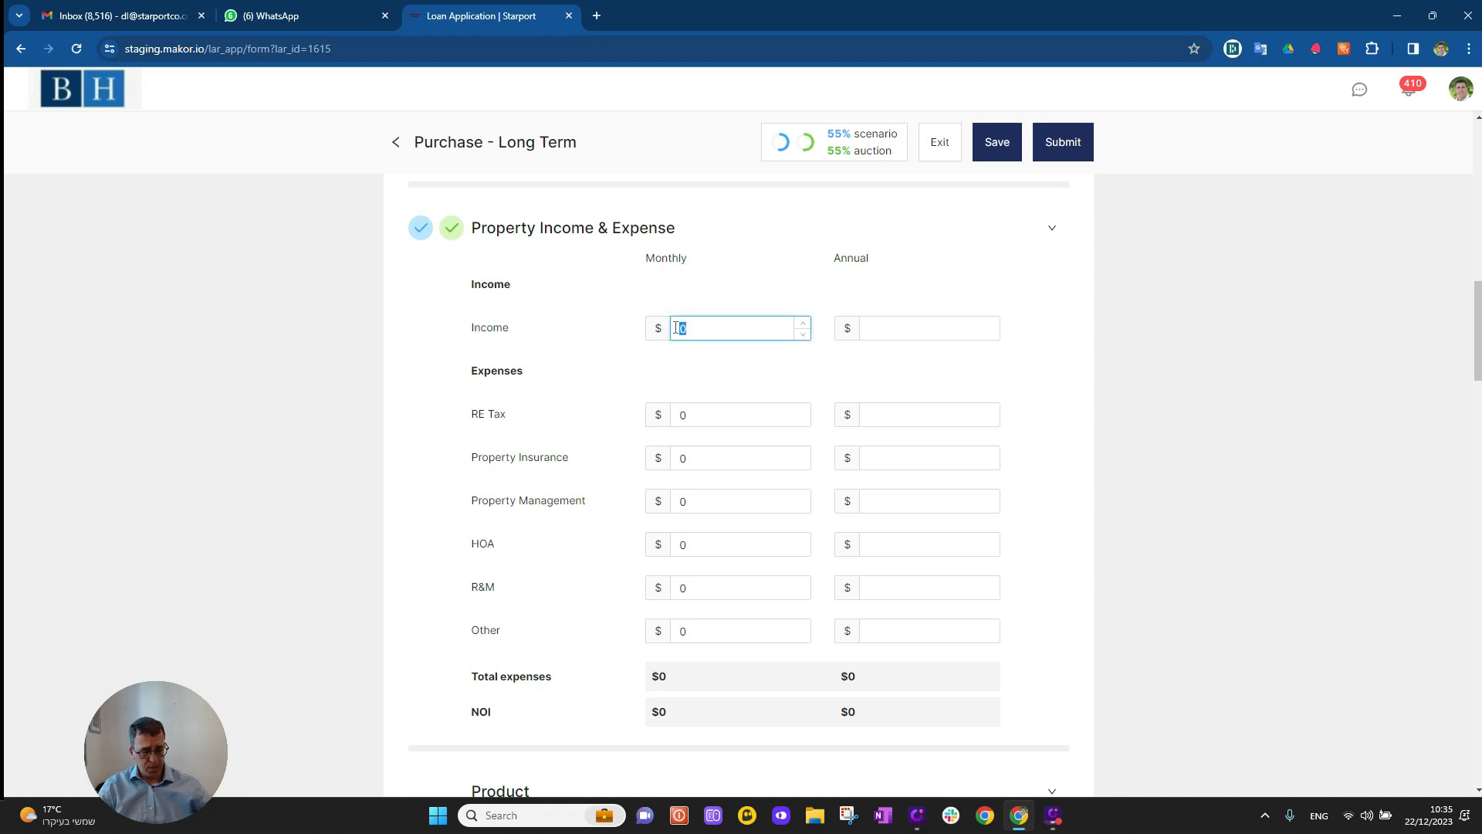
{"action": "type", "text": "2500"}
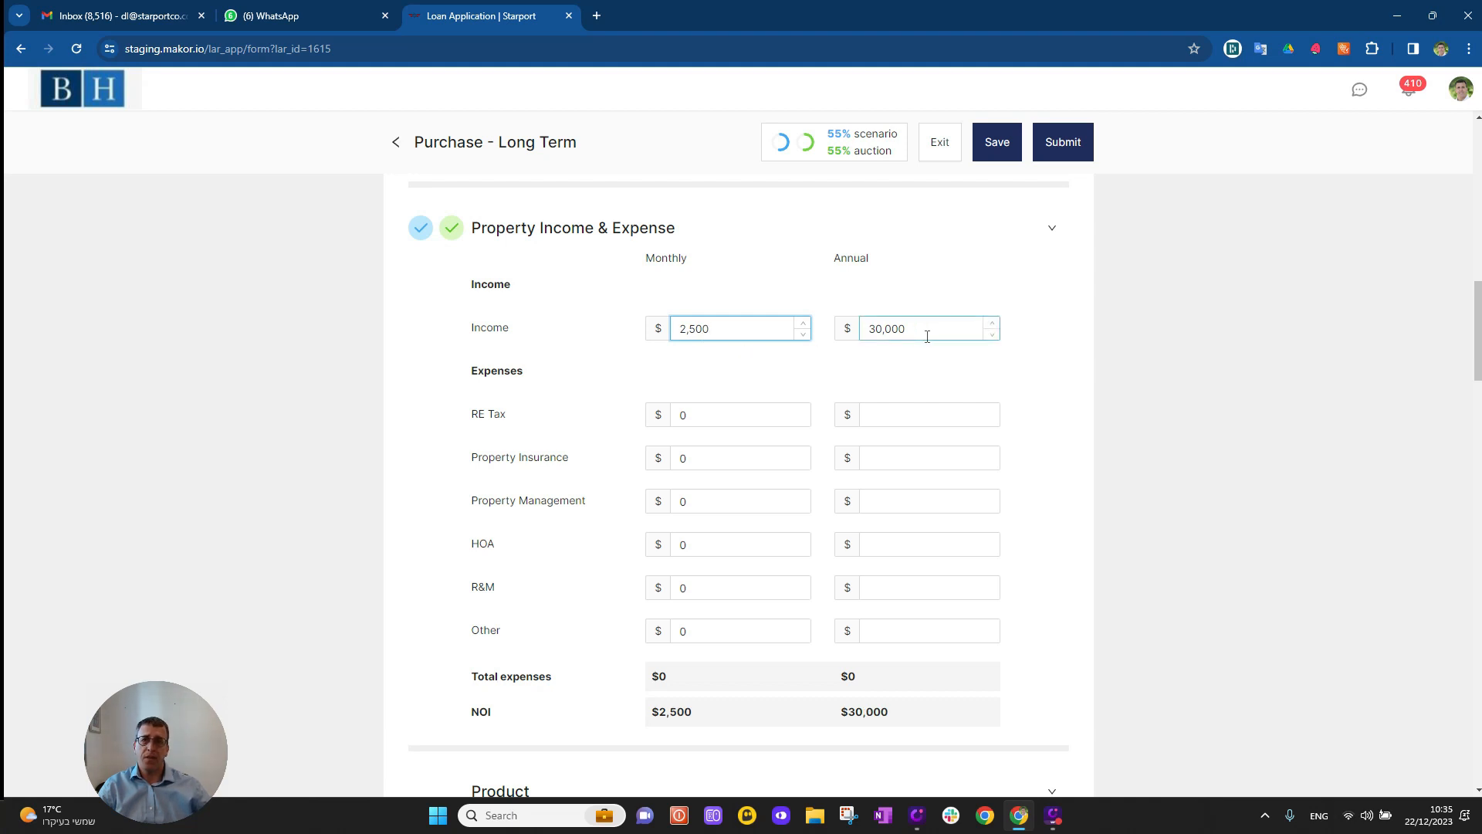
- Enter an annual RE tax of $12,000 in the property expenses and save the loan application
{"action": "left_click", "coordinate": [917, 416]}
{"action": "type", "text": "12,00"}
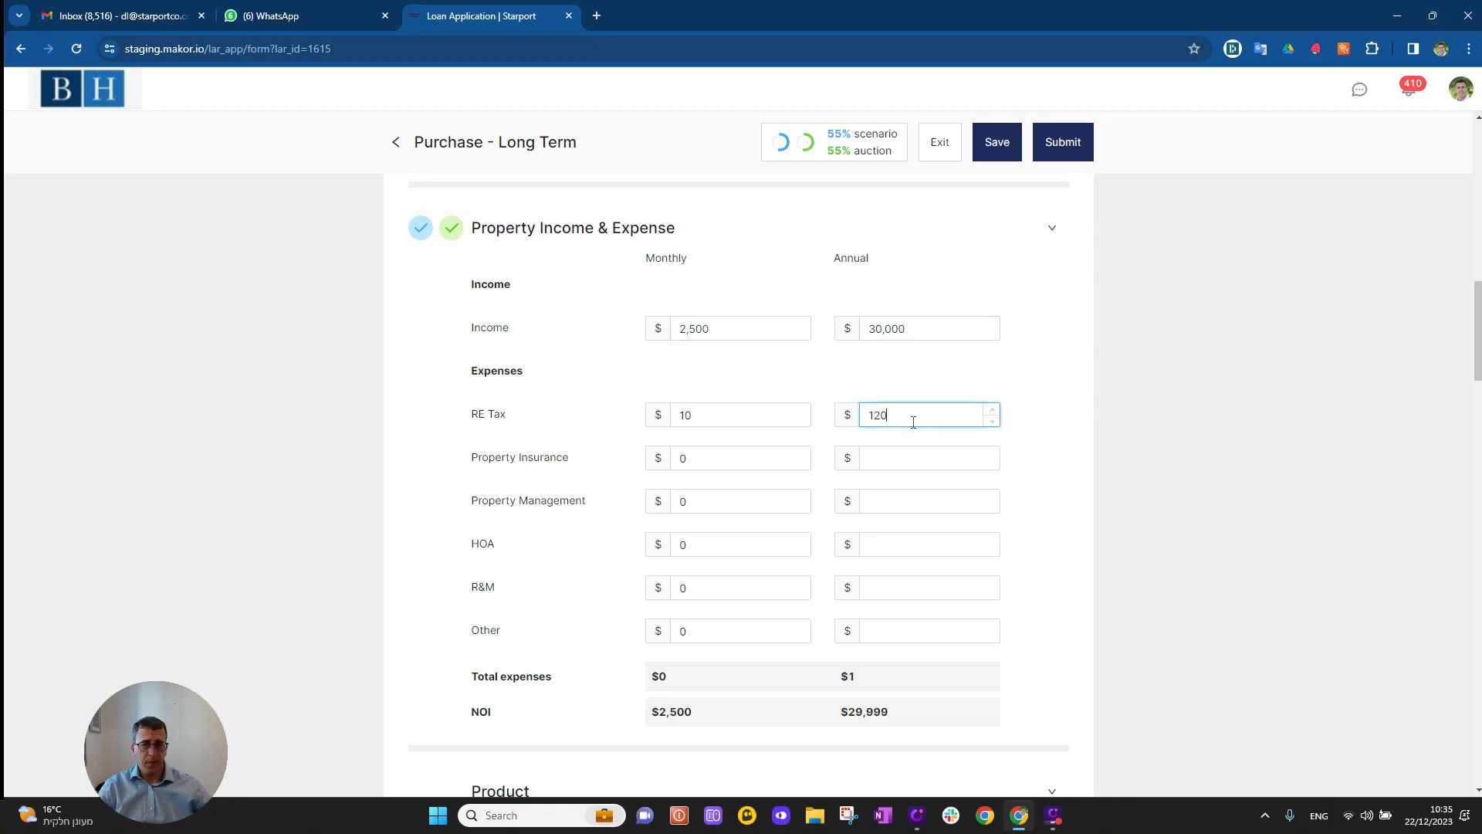
{"action": "type", "text": "0"}
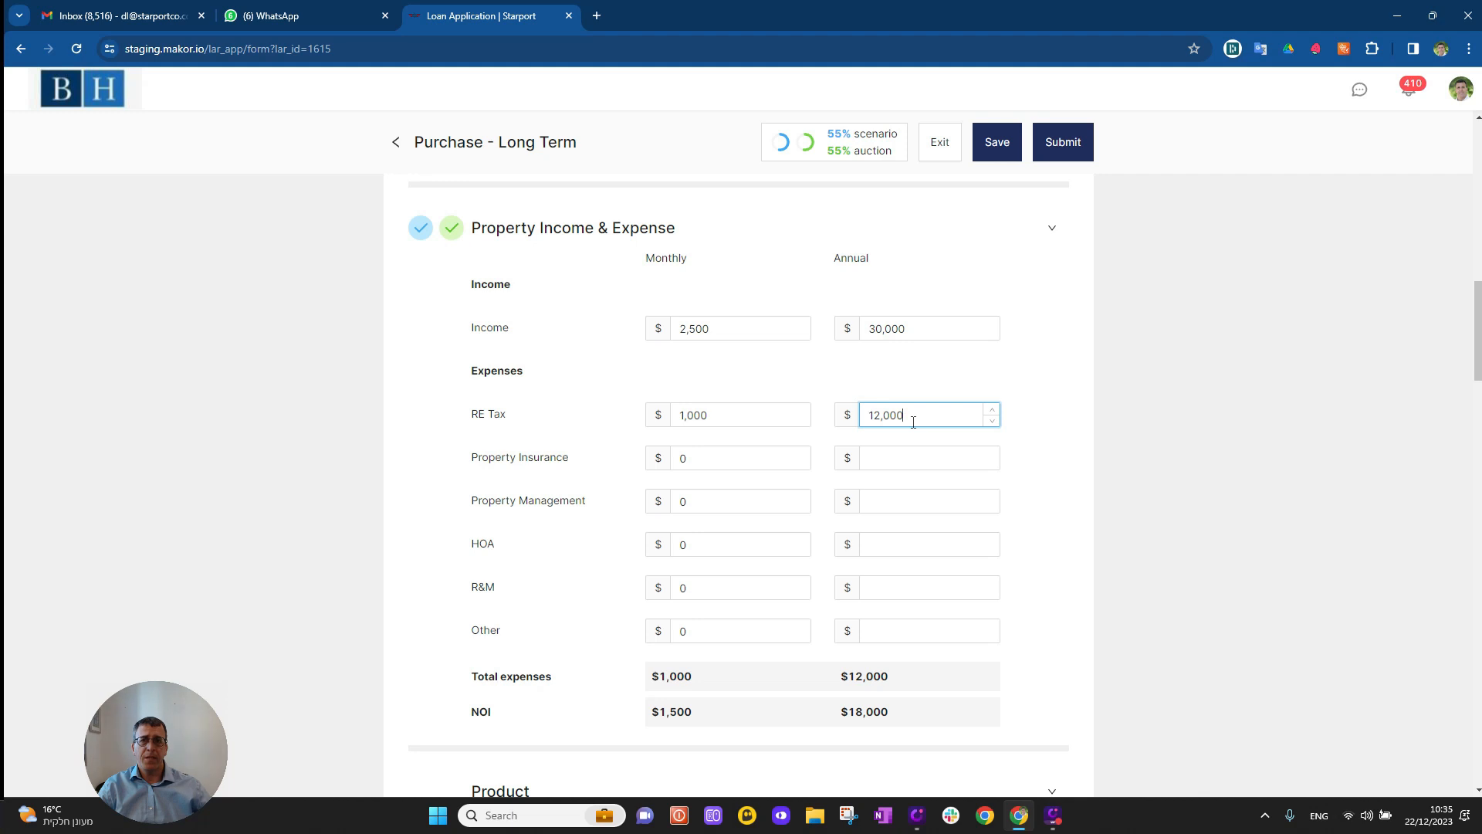
{"action": "left_click", "coordinate": [999, 146]}
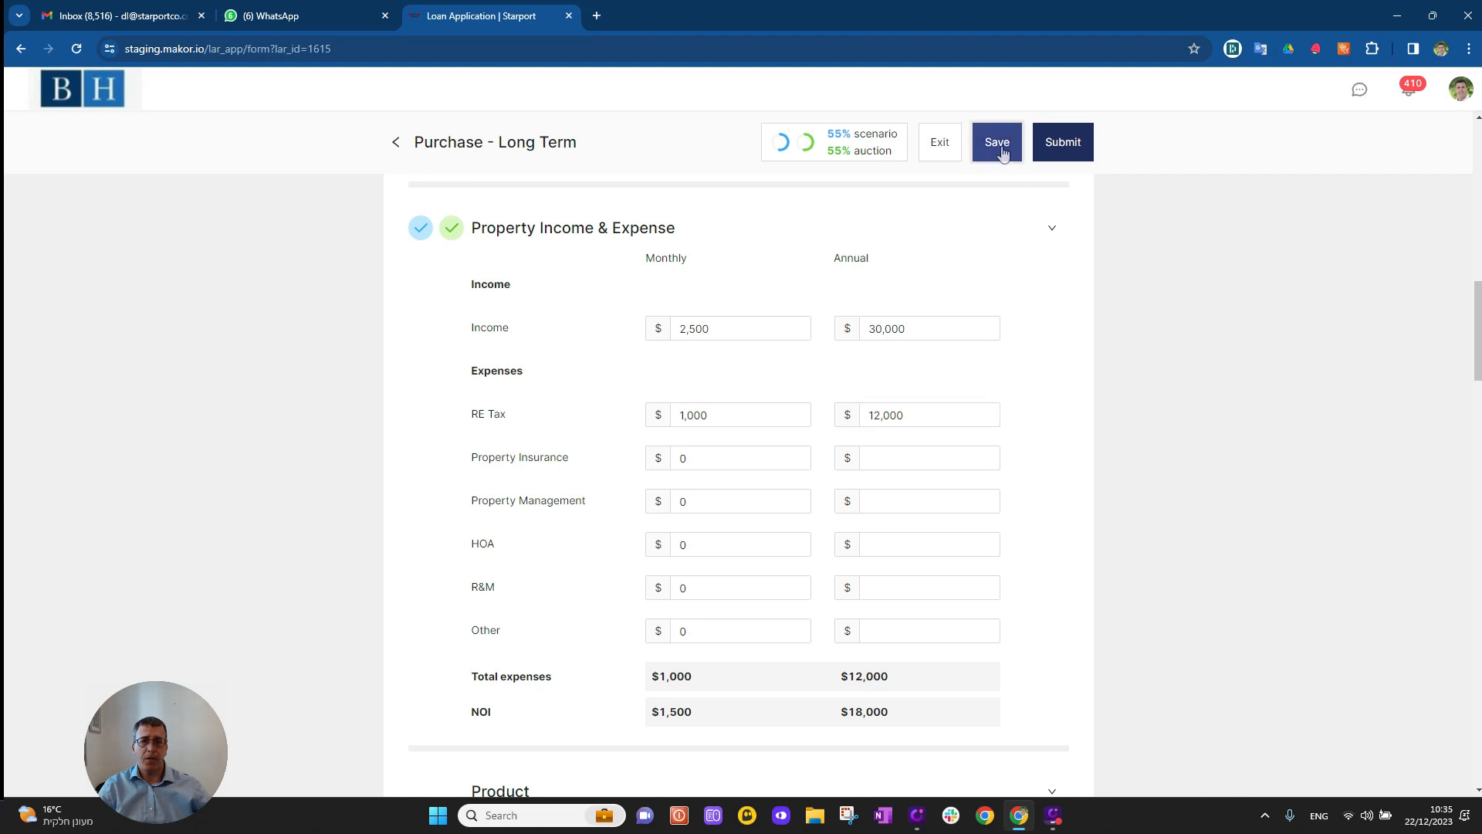
- Set the borrower to Entity in the Borrower section
{"action": "scroll", "coordinate": [937, 476], "scroll_direction": "down", "scroll_amount": 6}
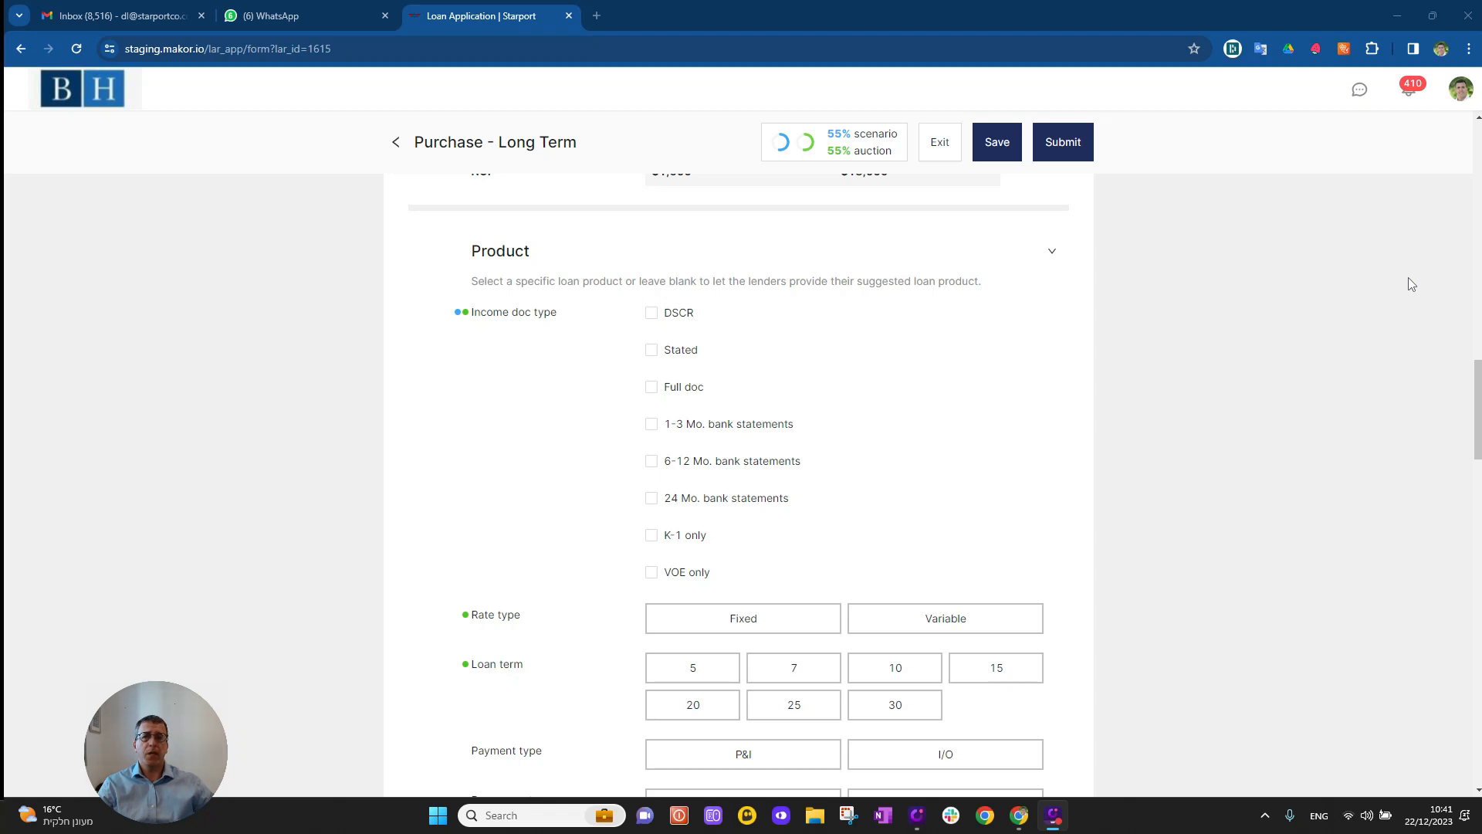
{"action": "scroll", "coordinate": [1408, 284], "scroll_direction": "down", "scroll_amount": 2}
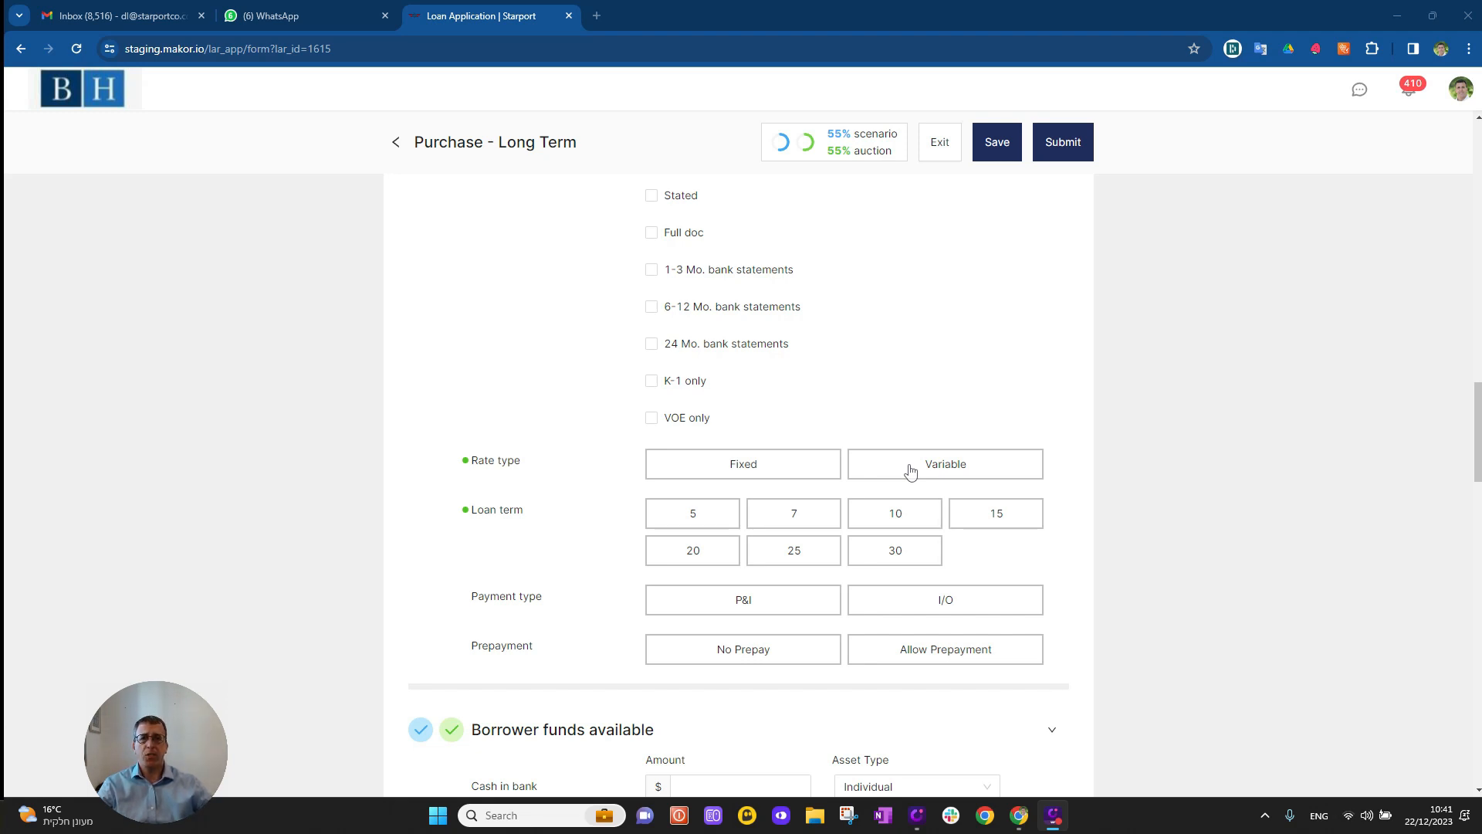
{"action": "scroll", "coordinate": [911, 471], "scroll_direction": "down", "scroll_amount": 4}
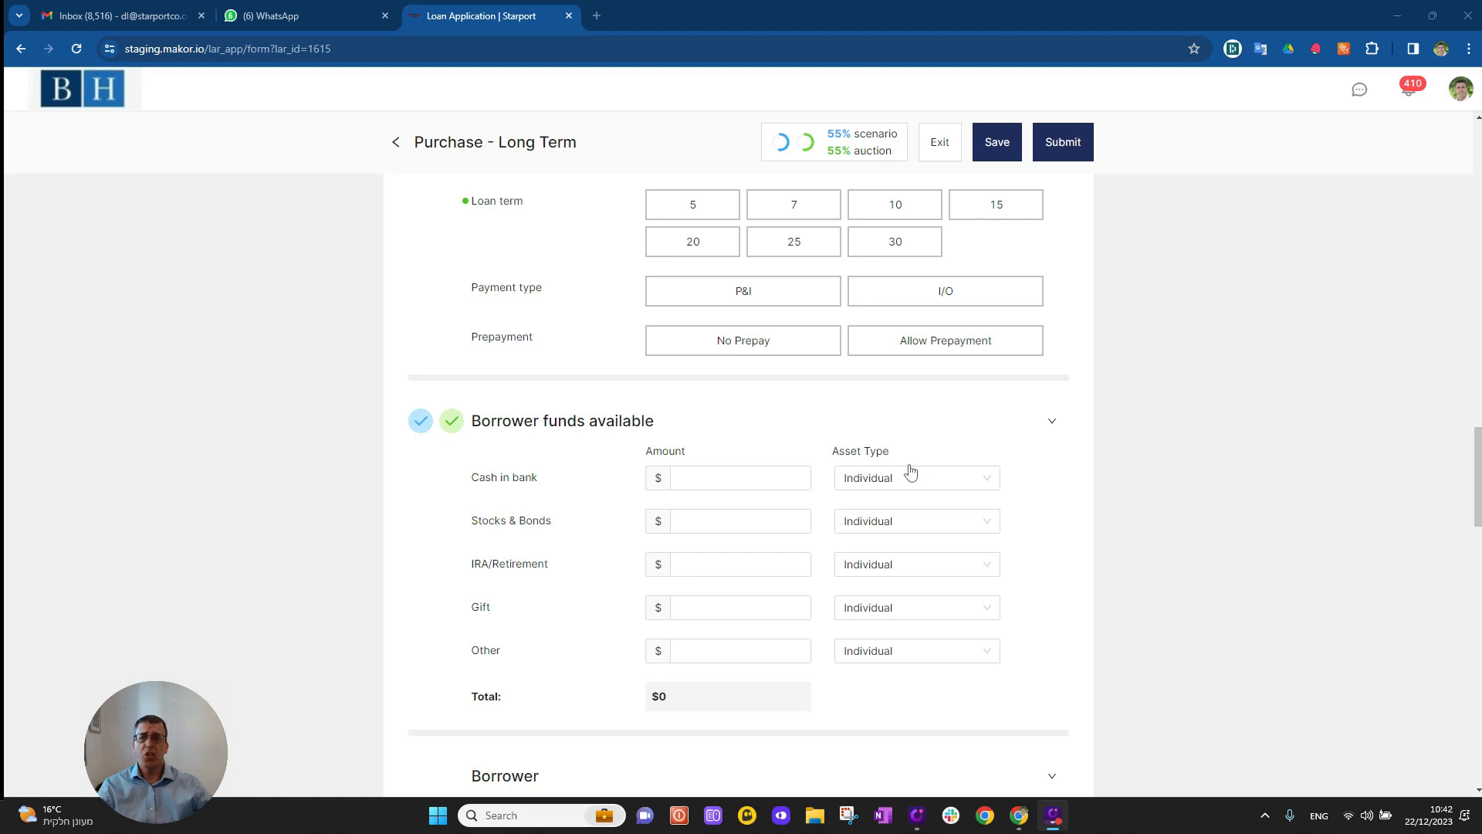
{"action": "scroll", "coordinate": [911, 471], "scroll_direction": "down", "scroll_amount": 5}
{"action": "scroll", "coordinate": [899, 496], "scroll_direction": "down", "scroll_amount": 1}
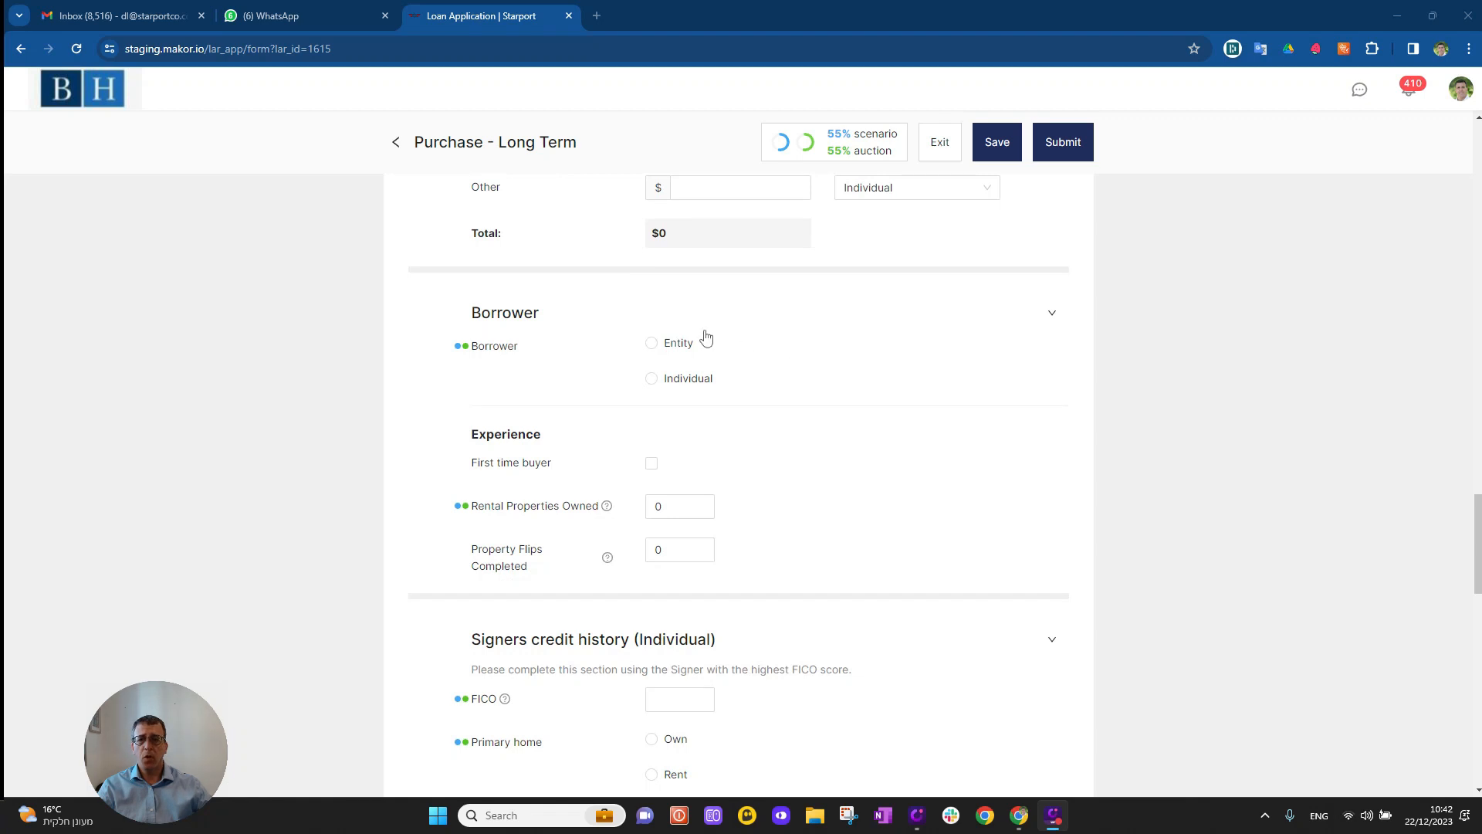
{"action": "left_click", "coordinate": [652, 345]}
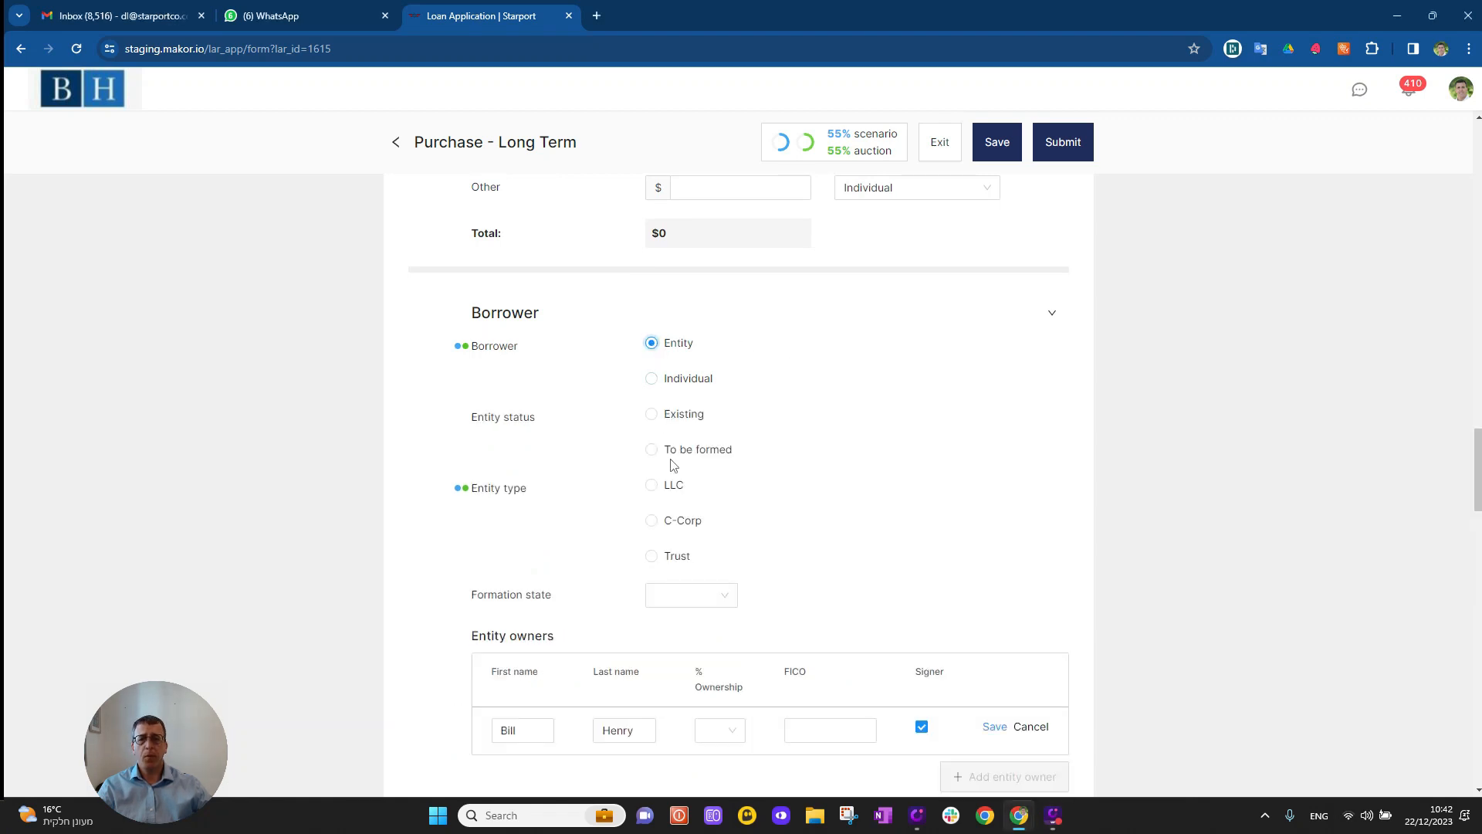
- Review the entity owner and signer point-of-contact fields, including the available citizenship options
{"action": "scroll", "coordinate": [838, 551], "scroll_direction": "down", "scroll_amount": 3}
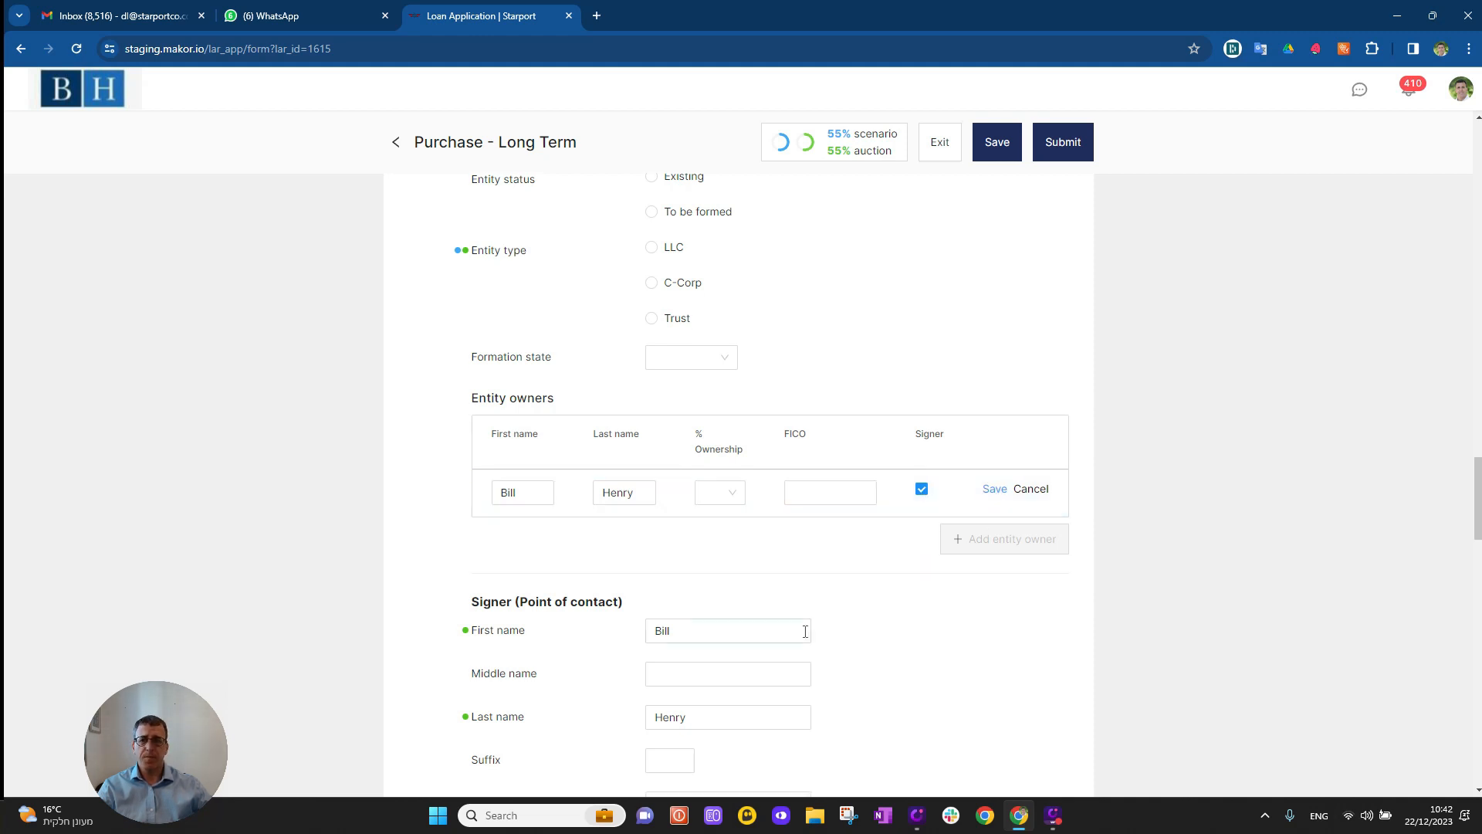
{"action": "scroll", "coordinate": [772, 479], "scroll_direction": "down", "scroll_amount": 4}
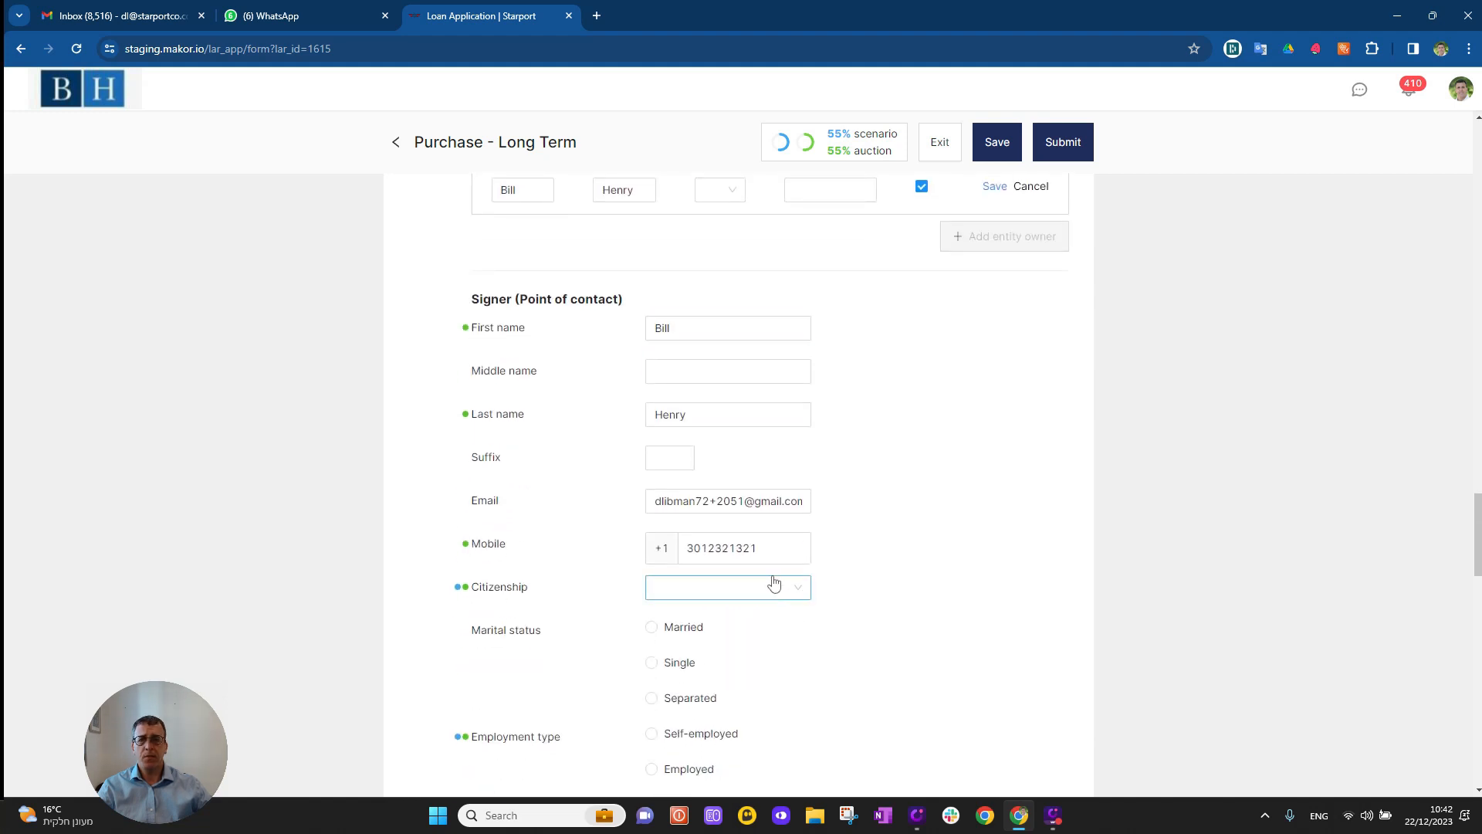
{"action": "scroll", "coordinate": [774, 585], "scroll_direction": "down", "scroll_amount": 1}
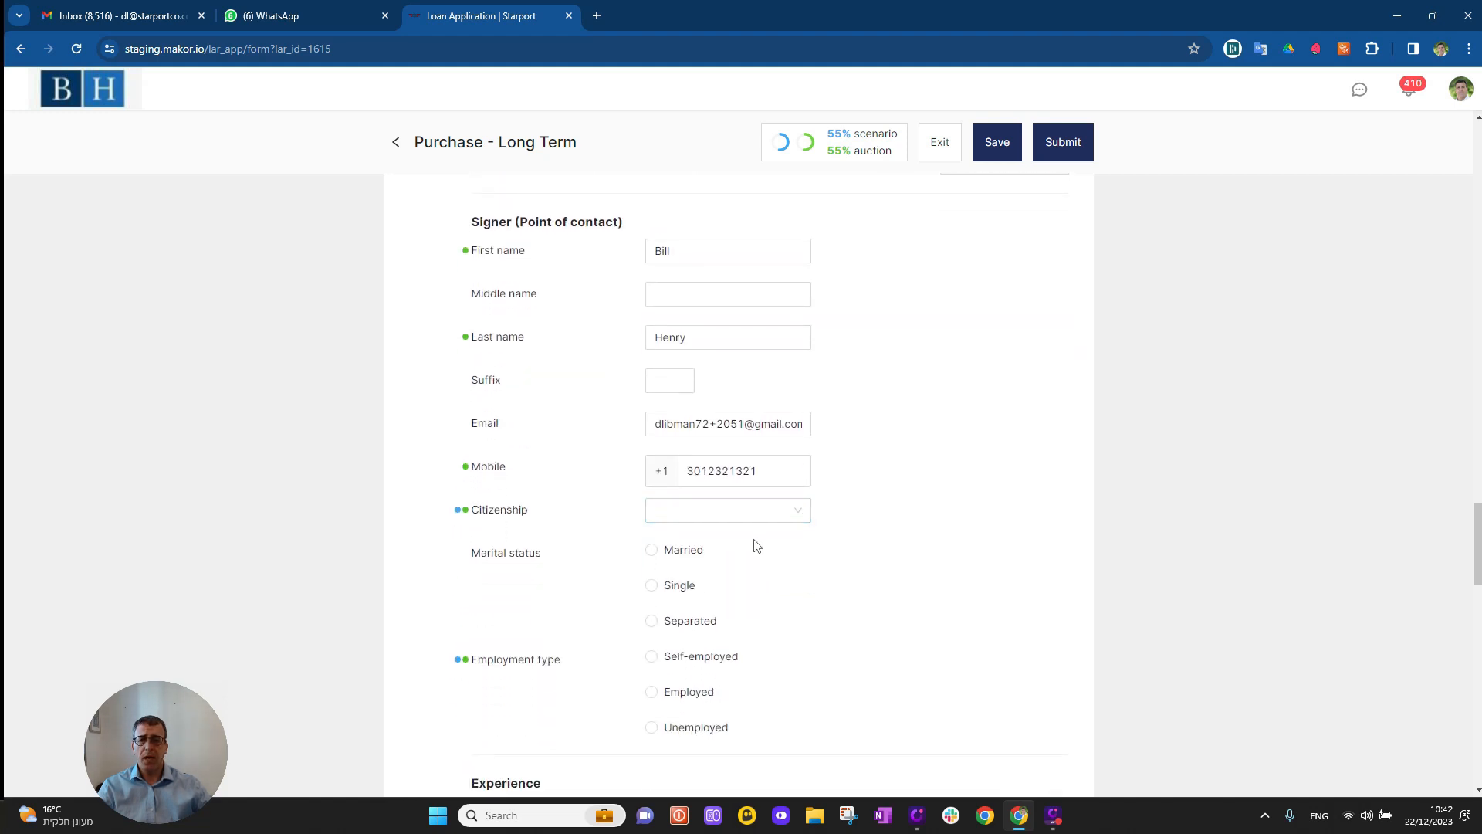
{"action": "left_click", "coordinate": [719, 525]}
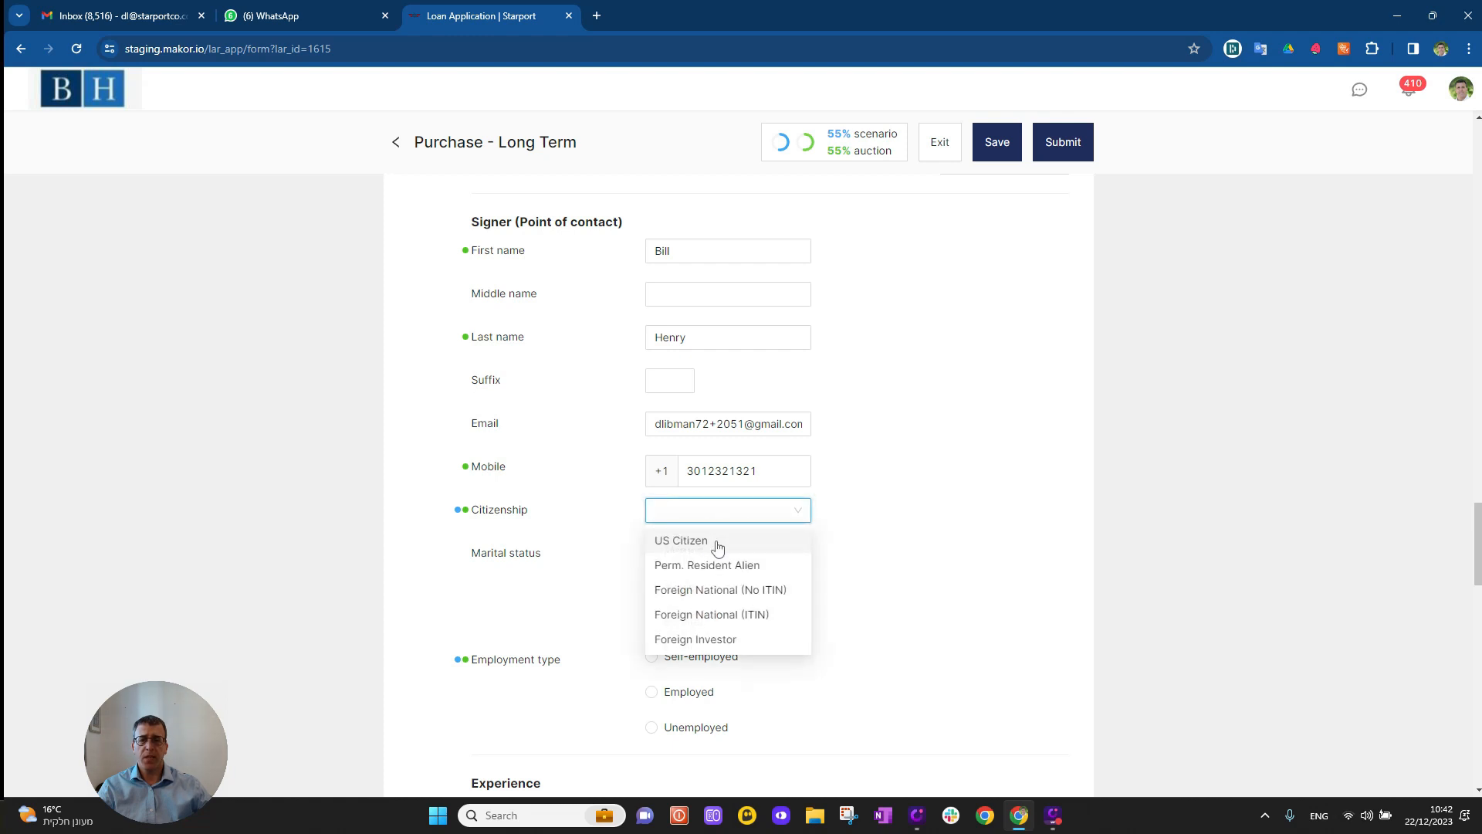
{"action": "left_click", "coordinate": [914, 570]}
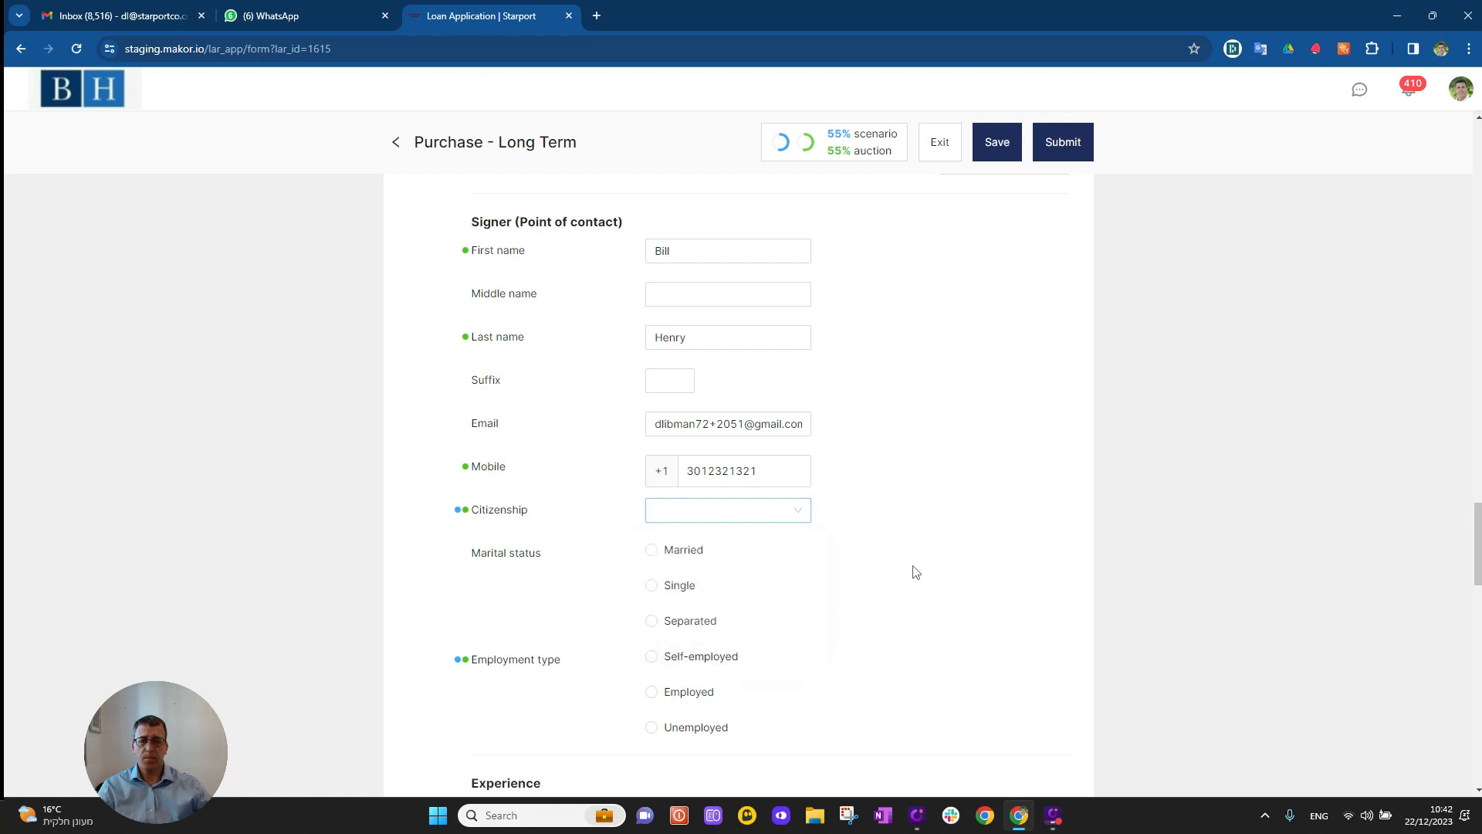
{"action": "scroll", "coordinate": [914, 569], "scroll_direction": "down", "scroll_amount": 2}
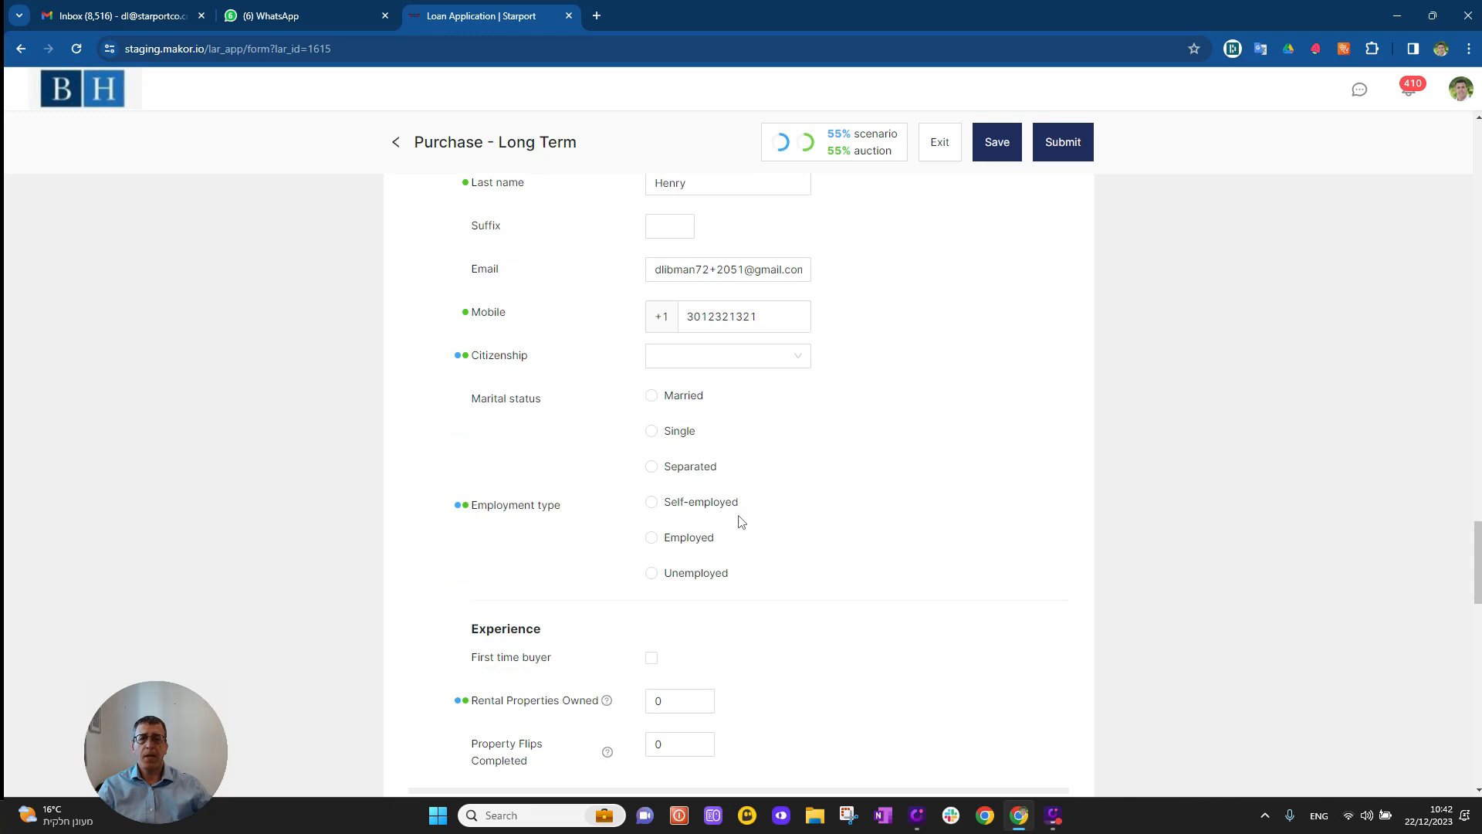
{"action": "scroll", "coordinate": [724, 550], "scroll_direction": "down", "scroll_amount": 3}
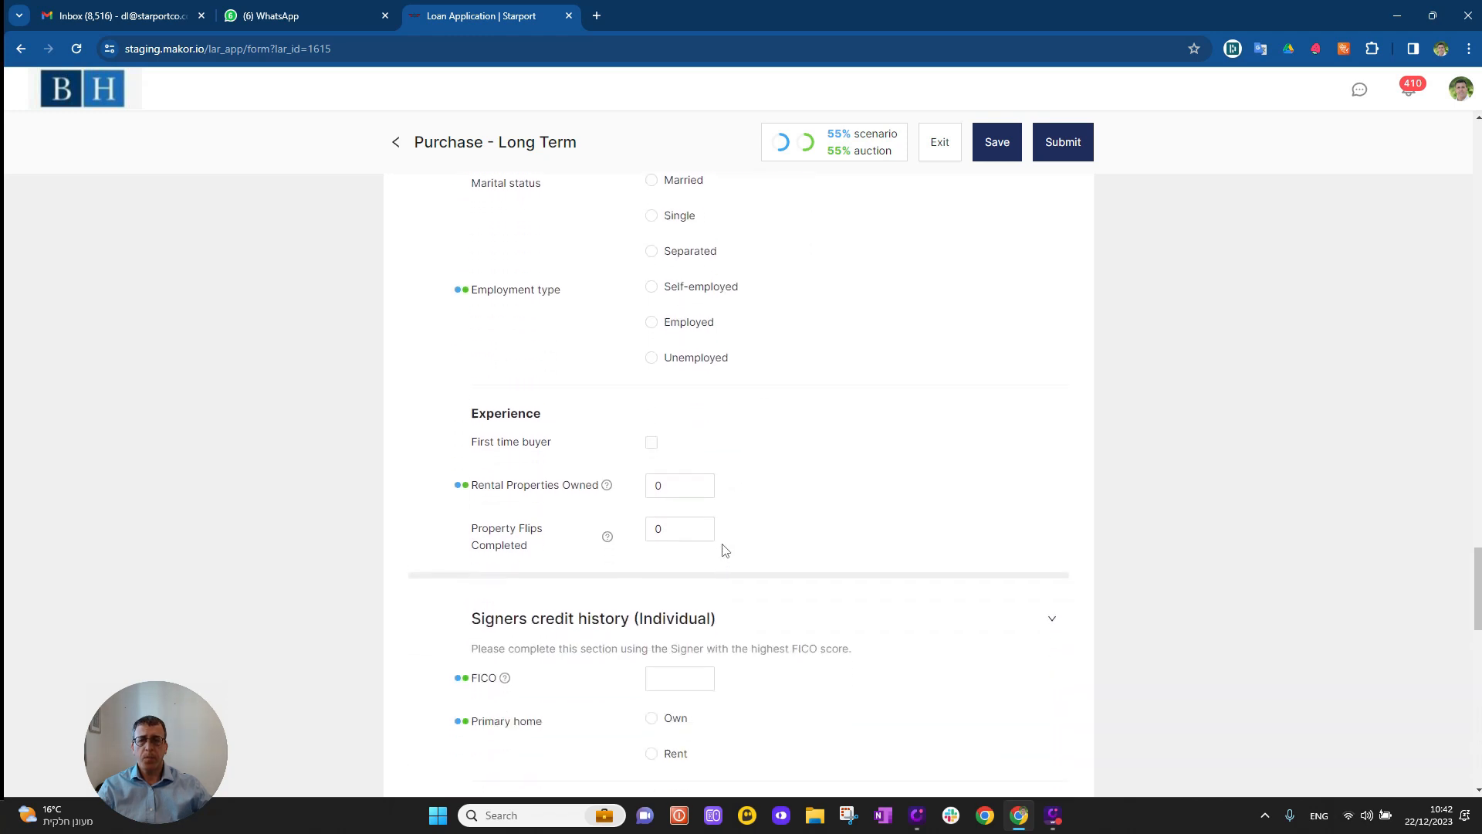
- Examine the borrower experience, signer credit history, business plan and attachment sections through to the end of the form
{"action": "left_click", "coordinate": [681, 479]}
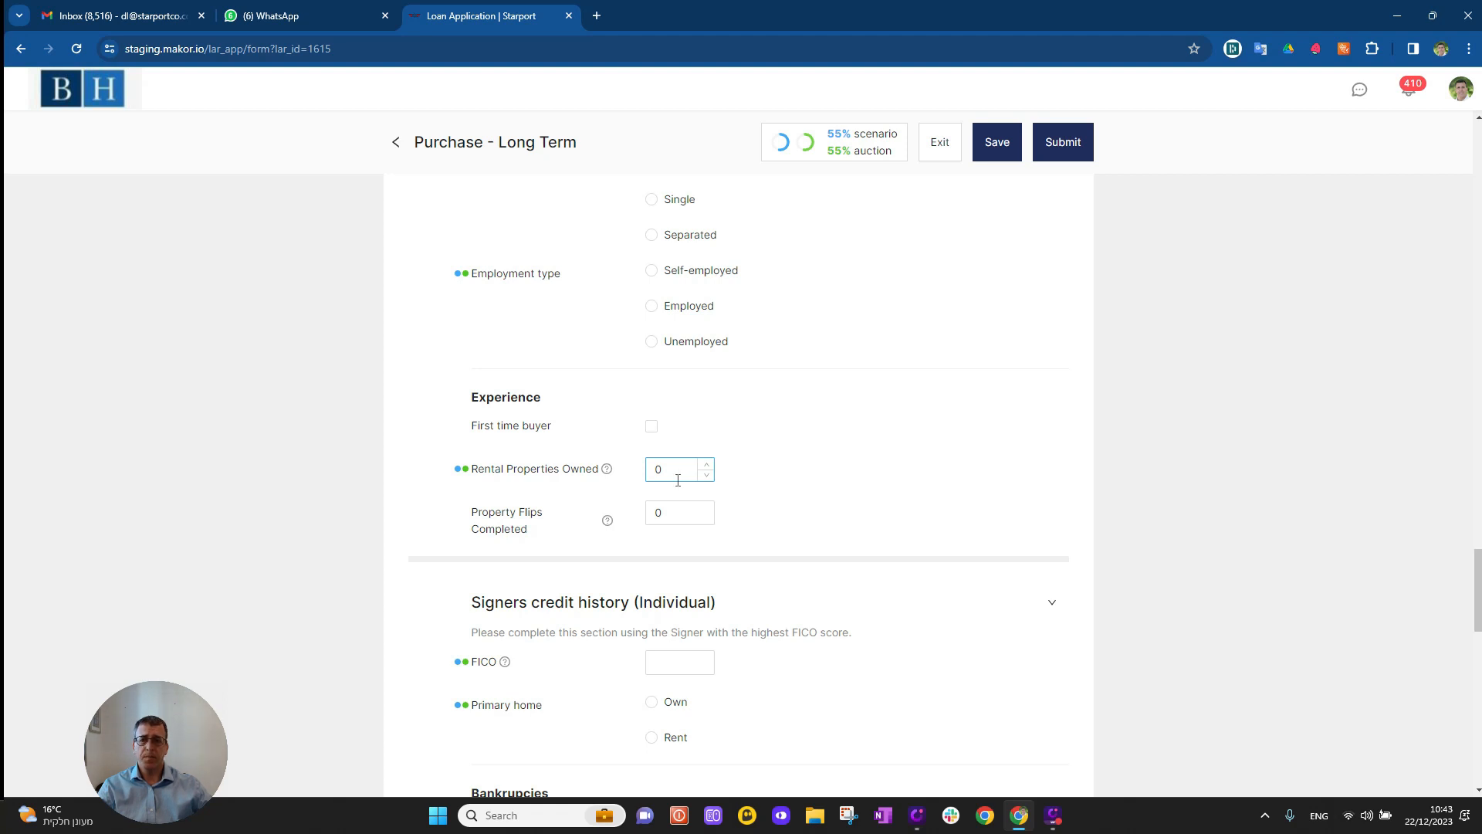
{"action": "scroll", "coordinate": [702, 563], "scroll_direction": "down", "scroll_amount": 3}
{"action": "scroll", "coordinate": [734, 546], "scroll_direction": "down", "scroll_amount": 1}
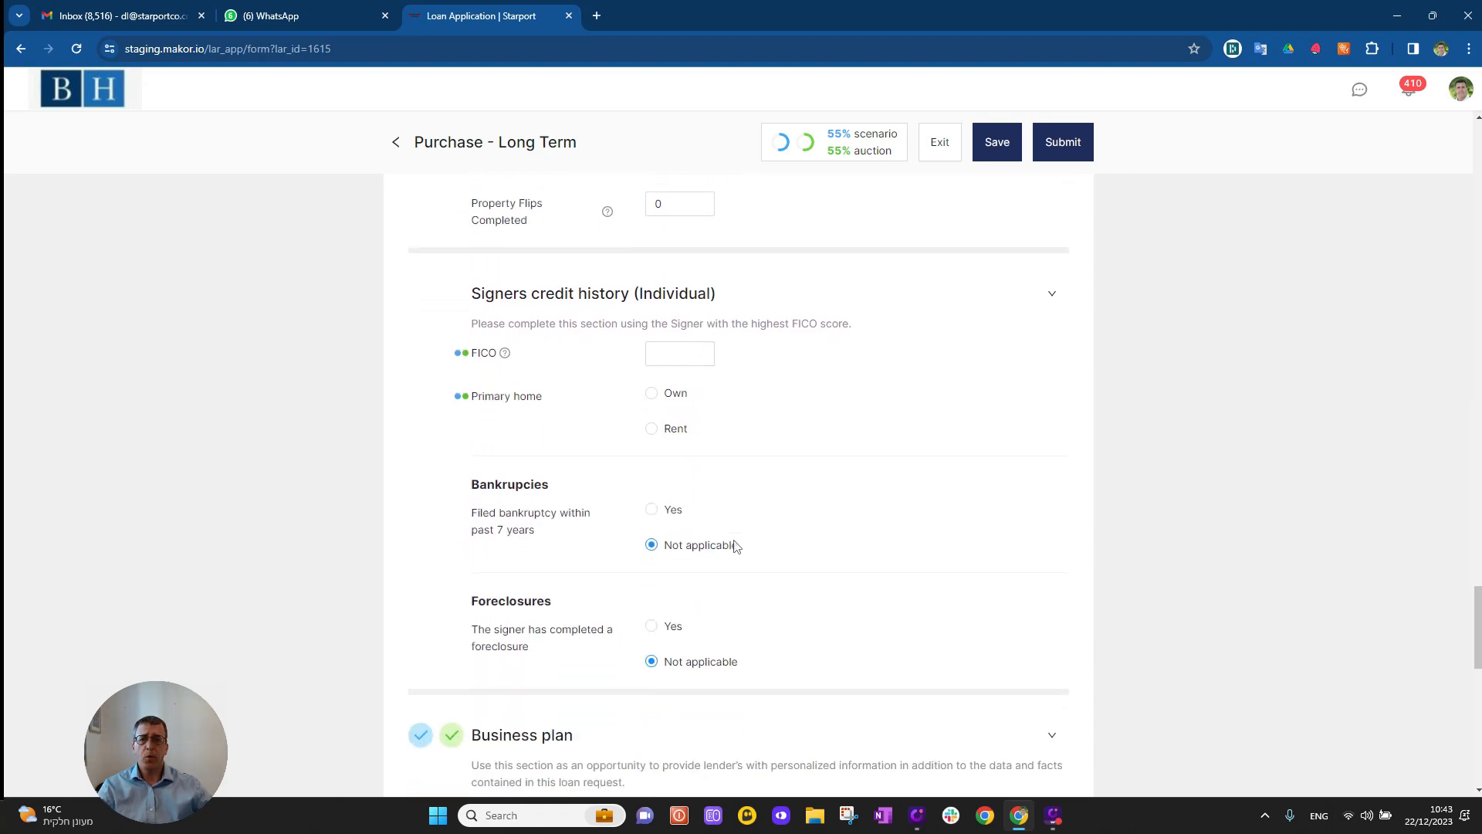
{"action": "scroll", "coordinate": [734, 546], "scroll_direction": "down", "scroll_amount": 1}
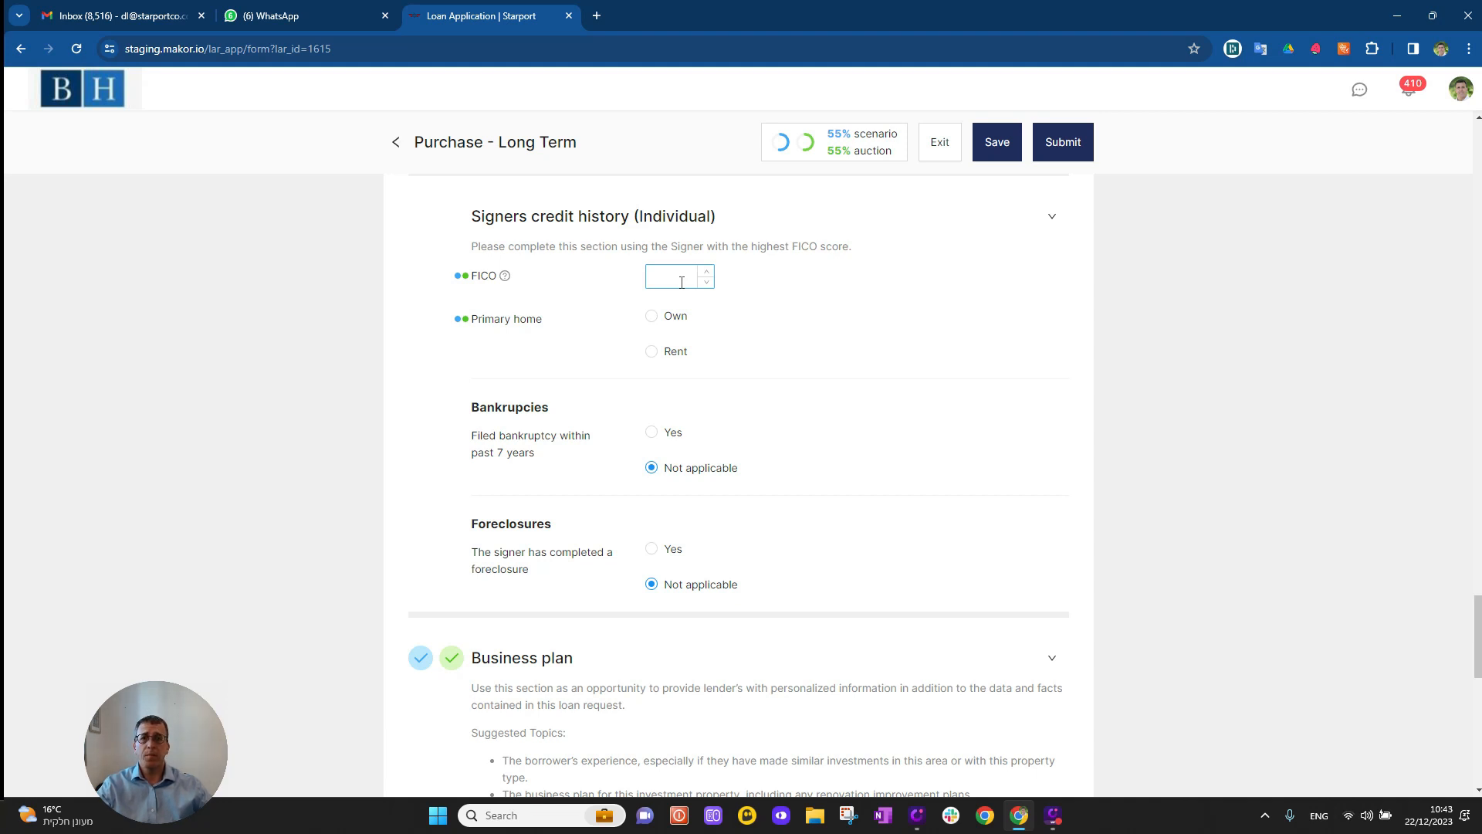
{"action": "scroll", "coordinate": [712, 573], "scroll_direction": "down", "scroll_amount": 4}
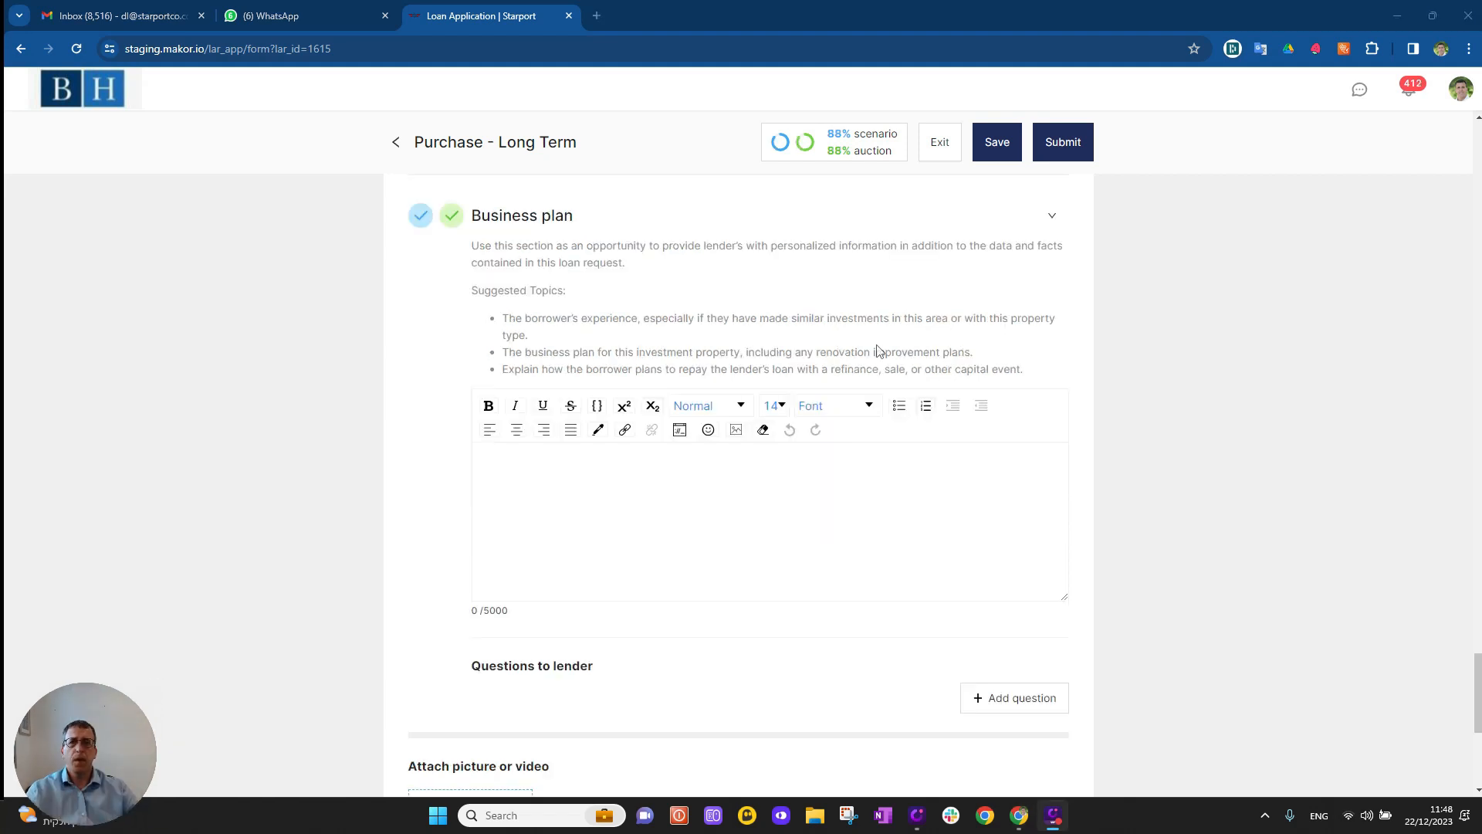
{"action": "scroll", "coordinate": [879, 352], "scroll_direction": "down", "scroll_amount": 6}
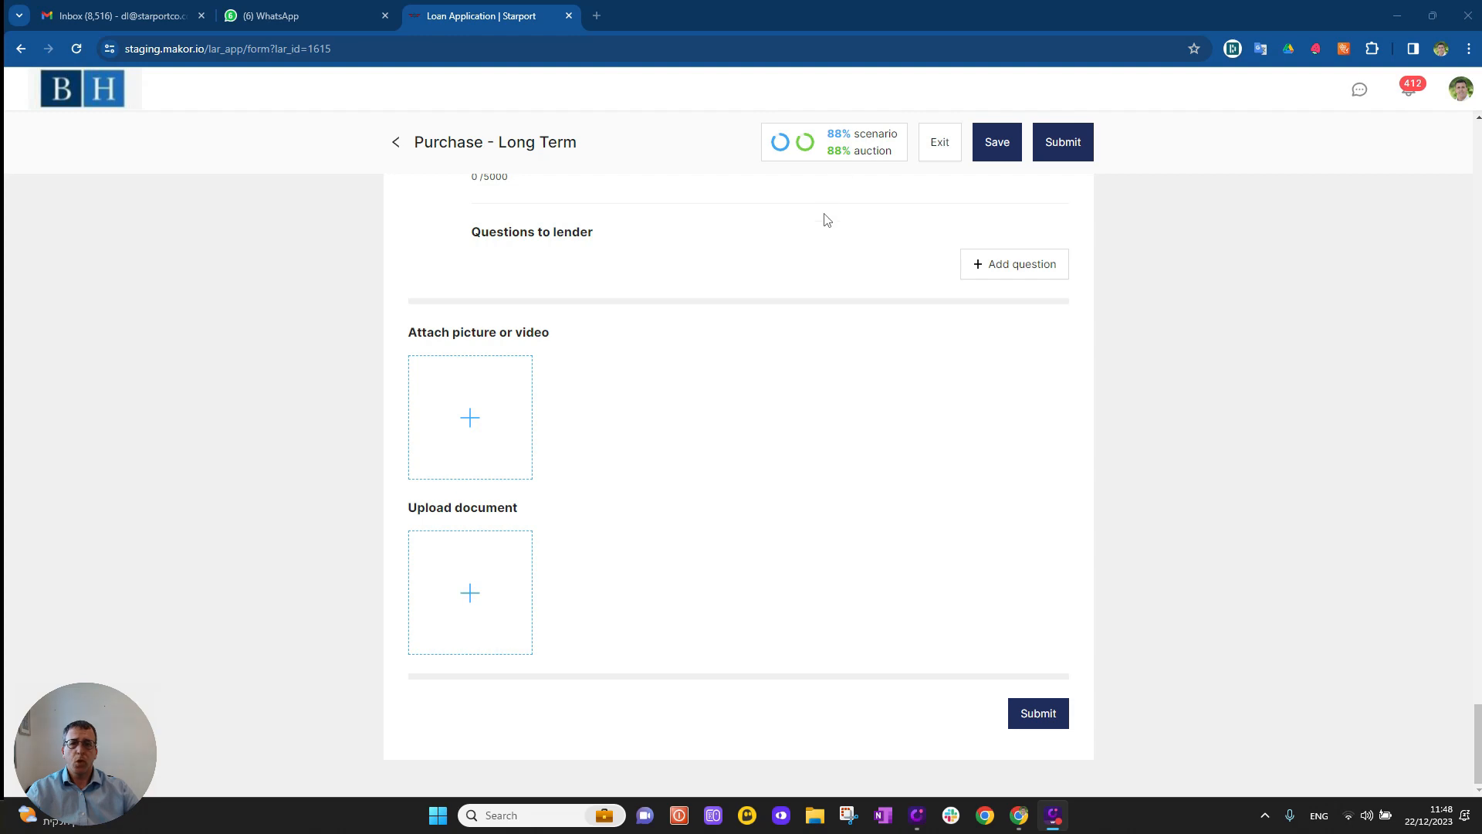
- Collapse all sections of the loan application form to check which ones are incomplete
{"action": "scroll", "coordinate": [888, 308], "scroll_direction": "up", "scroll_amount": 5}
{"action": "scroll", "coordinate": [888, 309], "scroll_direction": "up", "scroll_amount": 16}
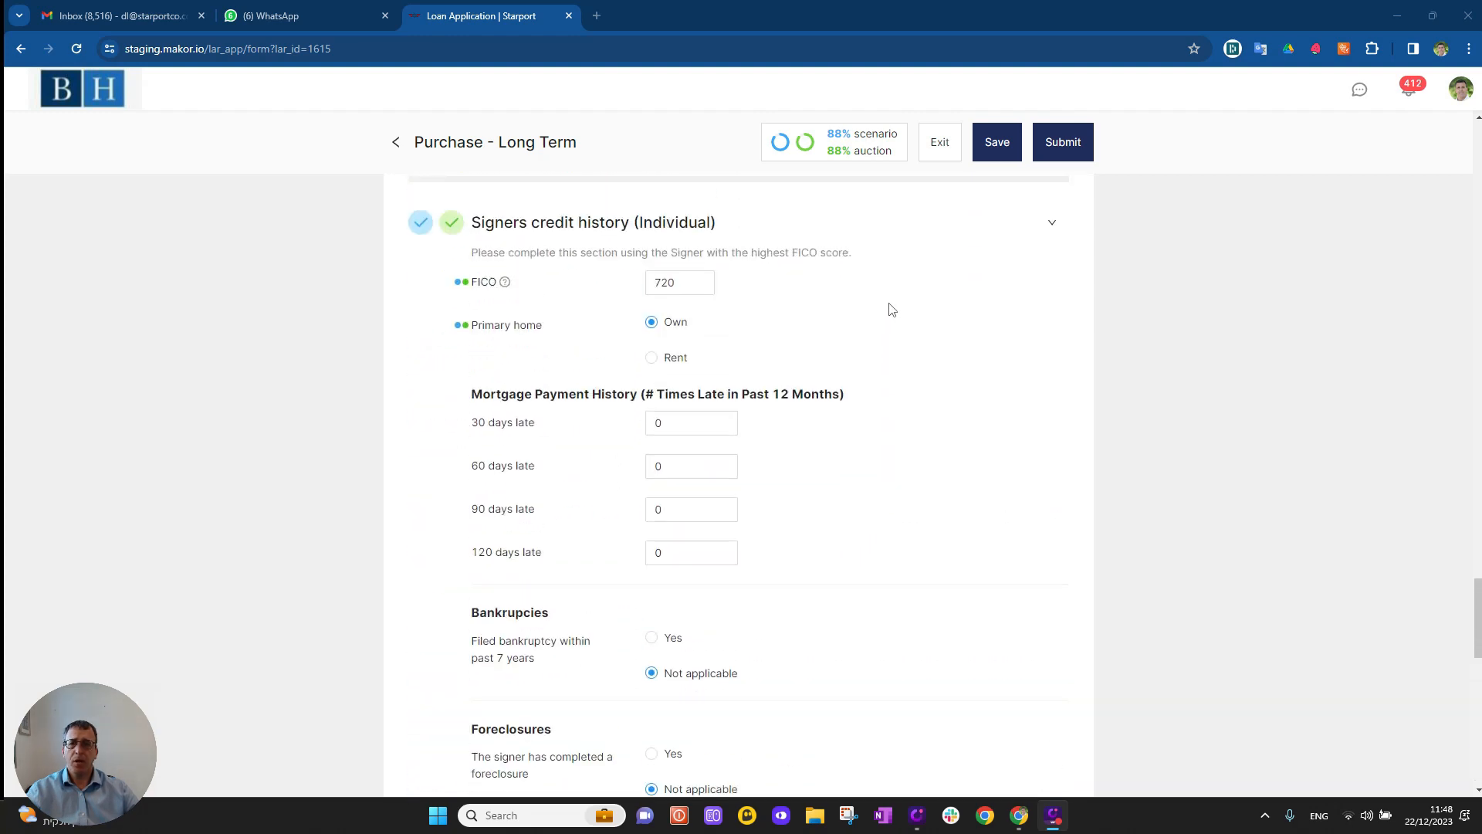
{"action": "scroll", "coordinate": [907, 324], "scroll_direction": "up", "scroll_amount": 20}
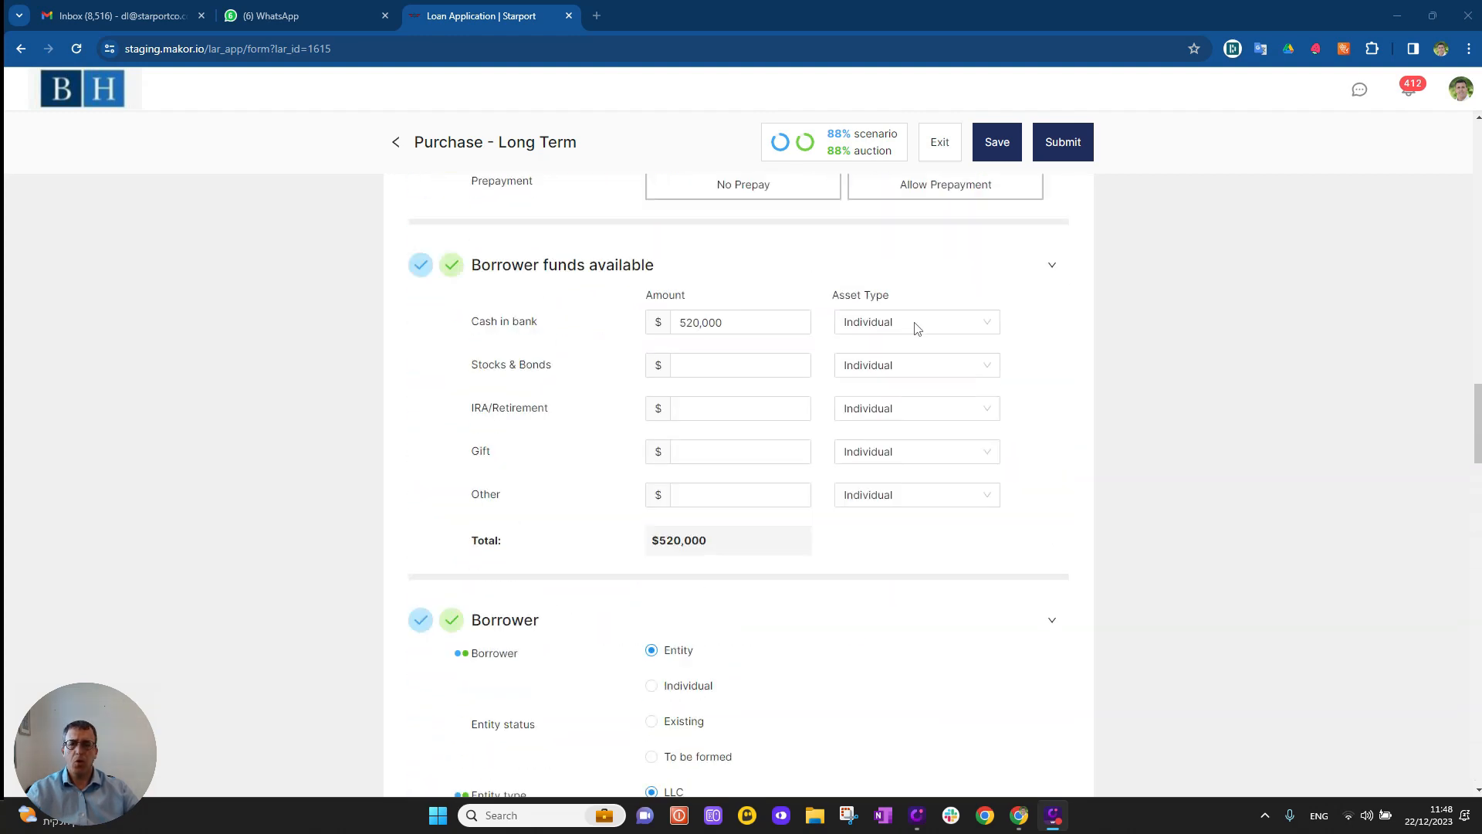
{"action": "scroll", "coordinate": [940, 331], "scroll_direction": "up", "scroll_amount": 12}
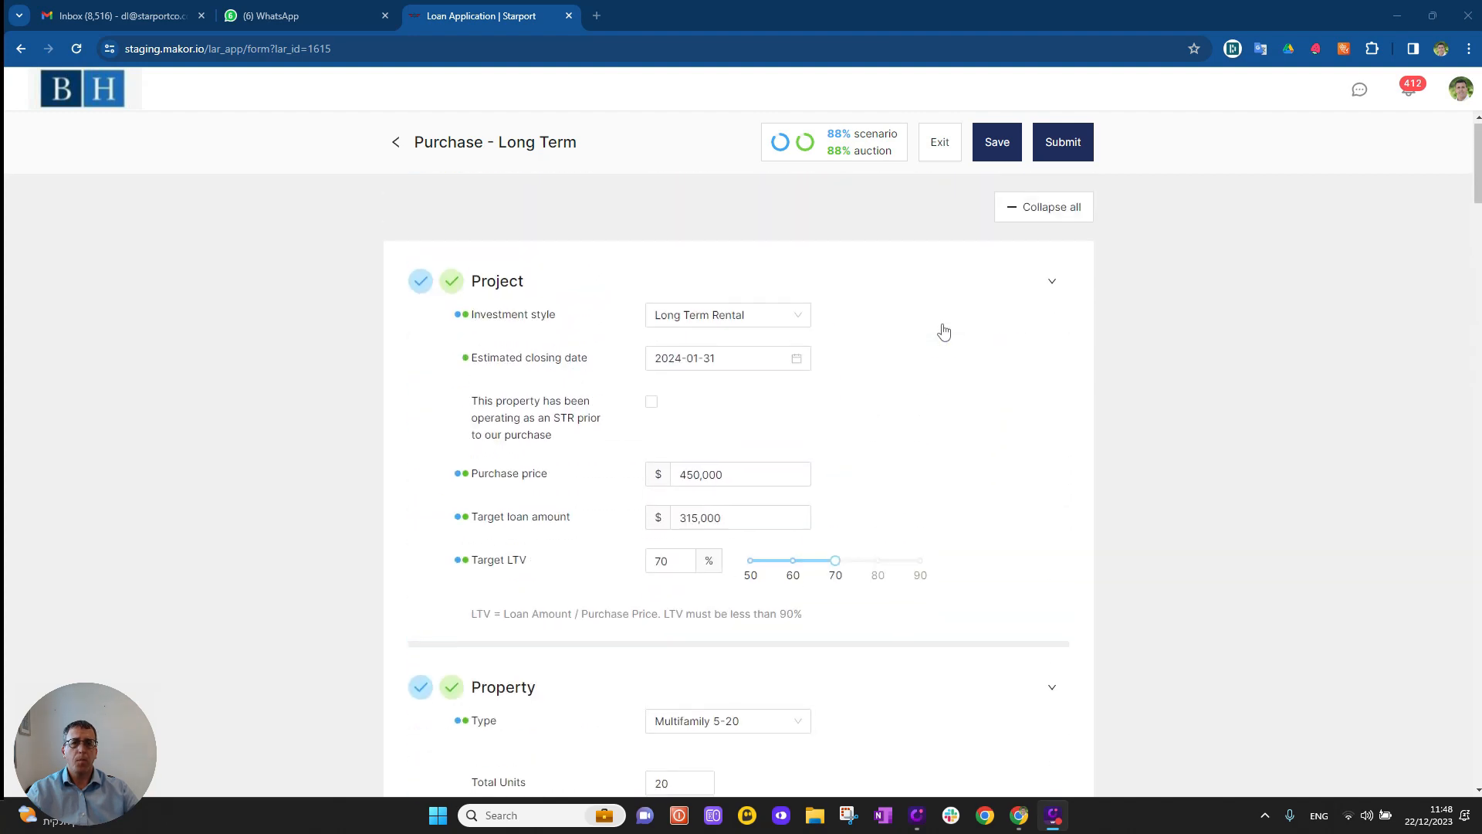
{"action": "left_click", "coordinate": [1043, 222]}
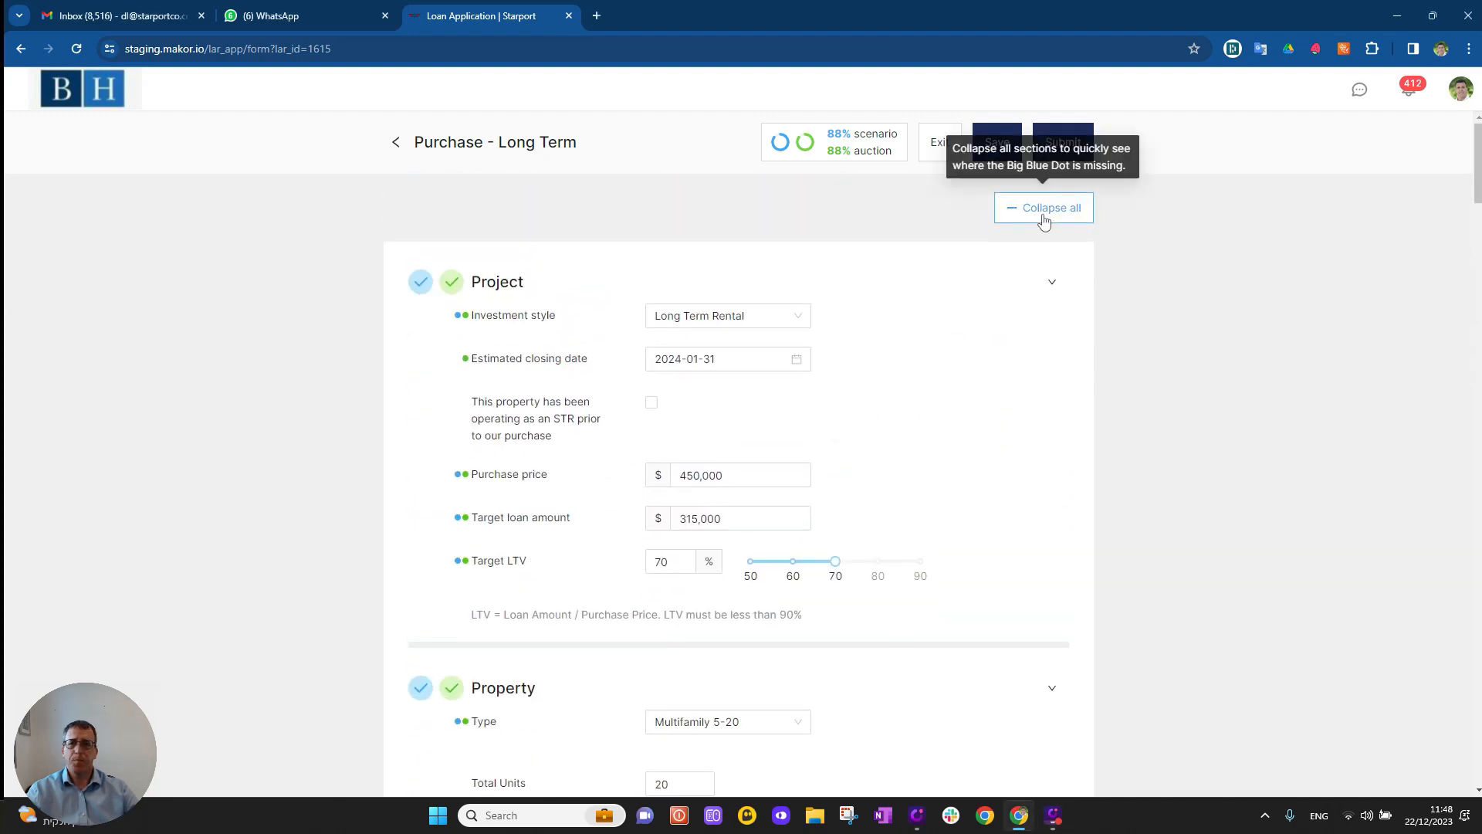
{"action": "left_click", "coordinate": [1044, 222]}
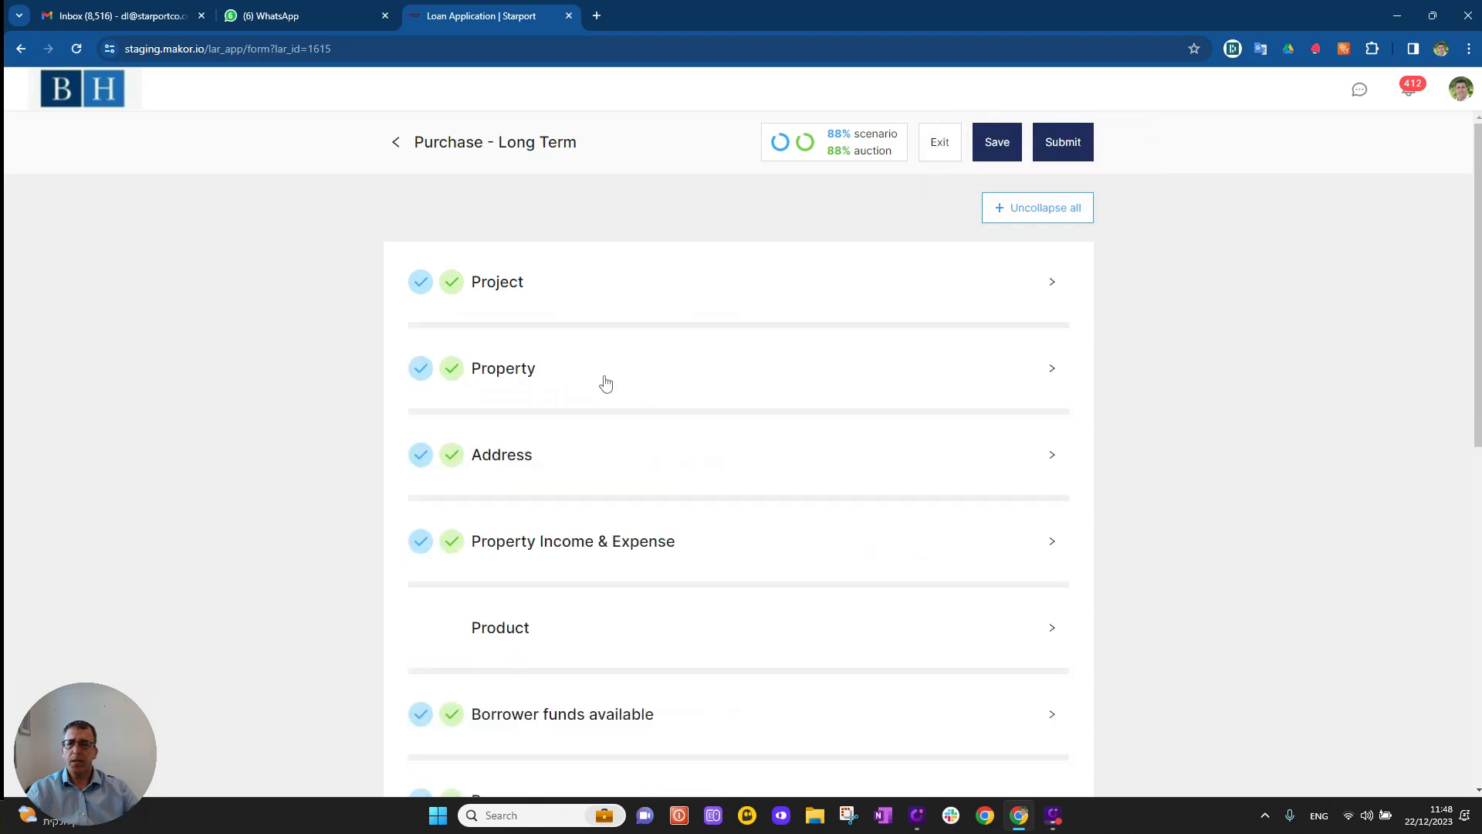
- Expand the Product section and select DSCR as the income doc type
{"action": "scroll", "coordinate": [596, 458], "scroll_direction": "down", "scroll_amount": 2}
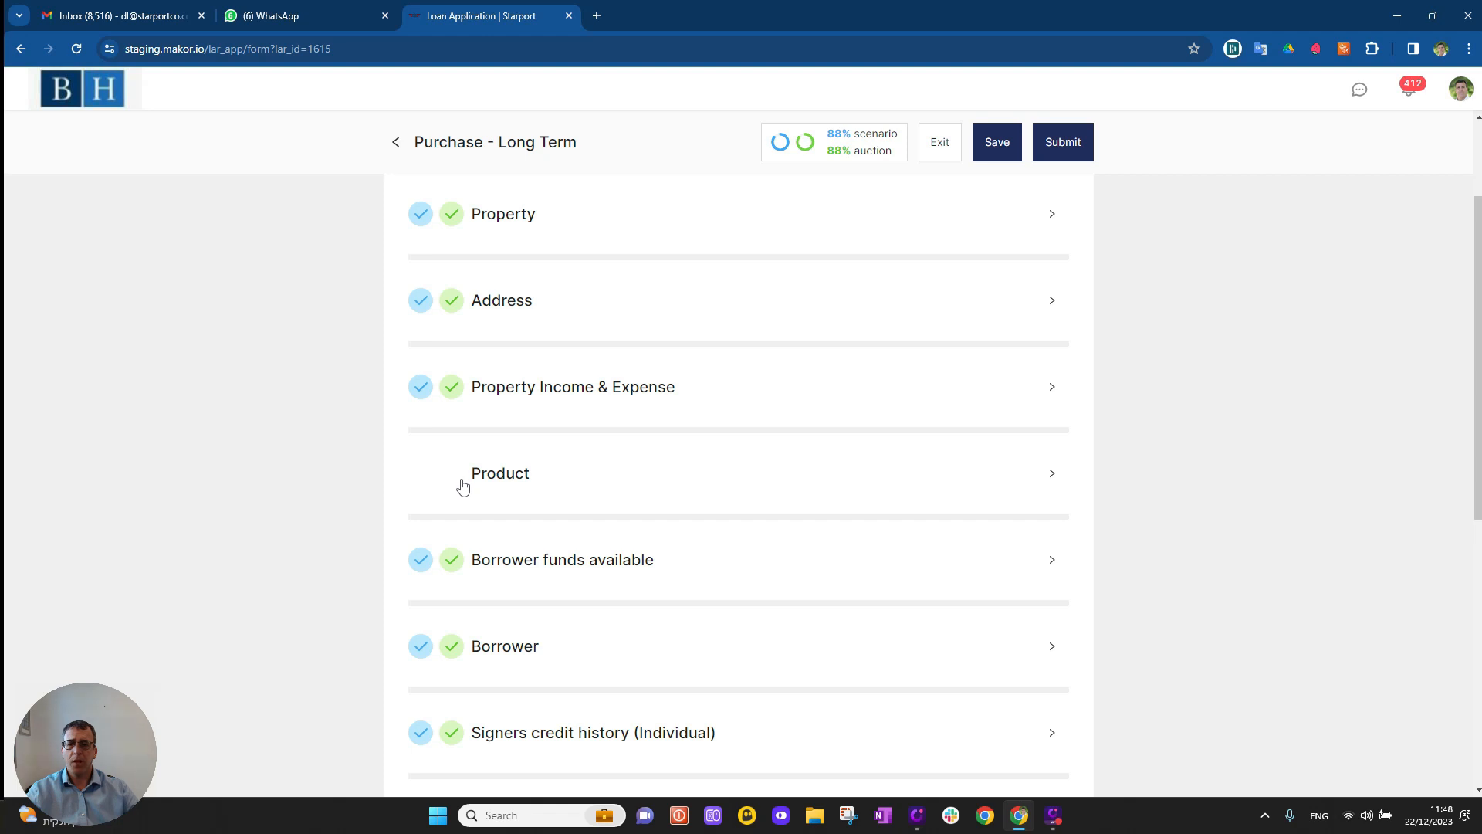
{"action": "left_click", "coordinate": [1050, 475]}
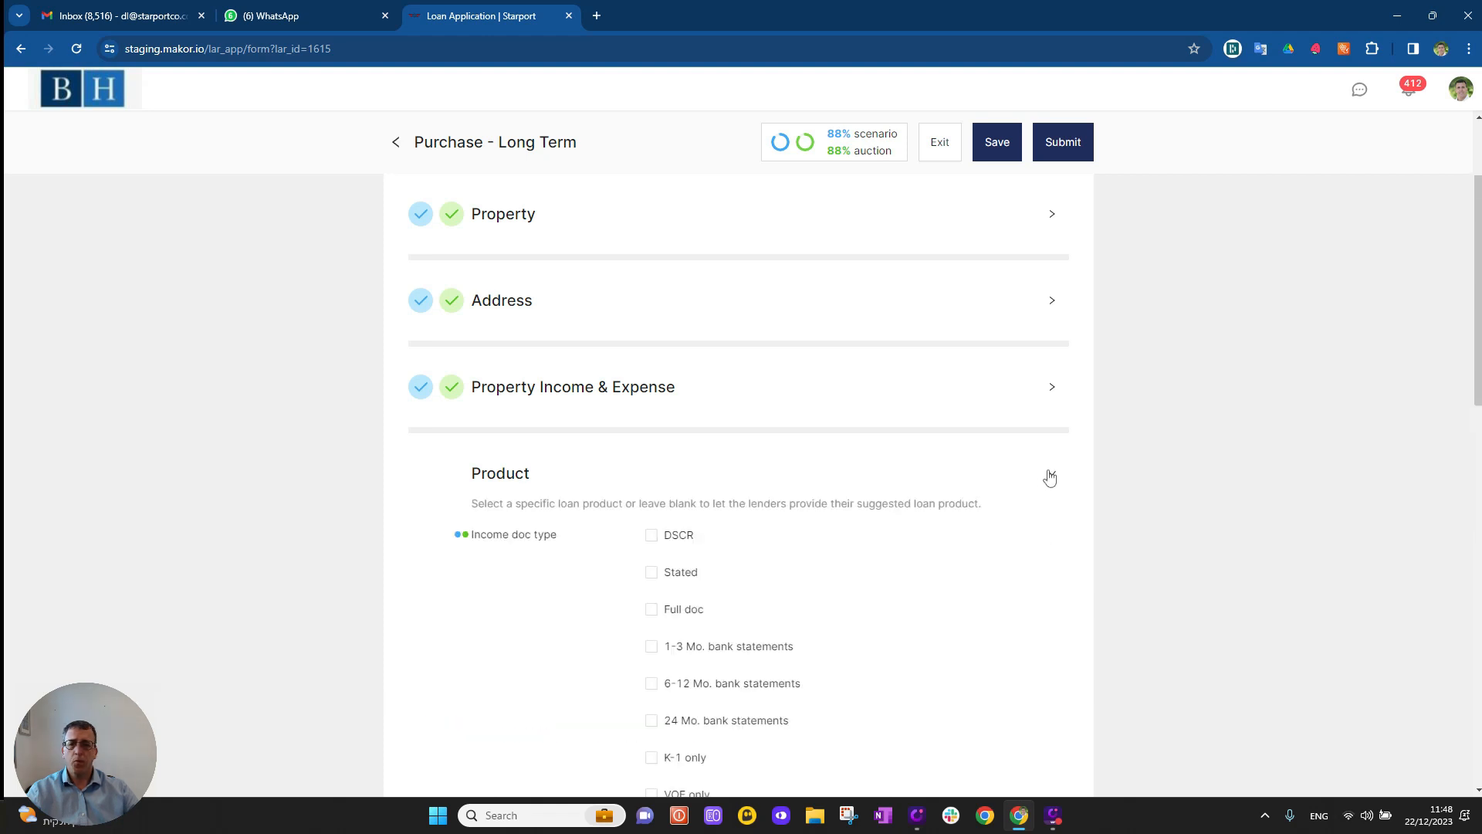
{"action": "scroll", "coordinate": [1006, 500], "scroll_direction": "down", "scroll_amount": 2}
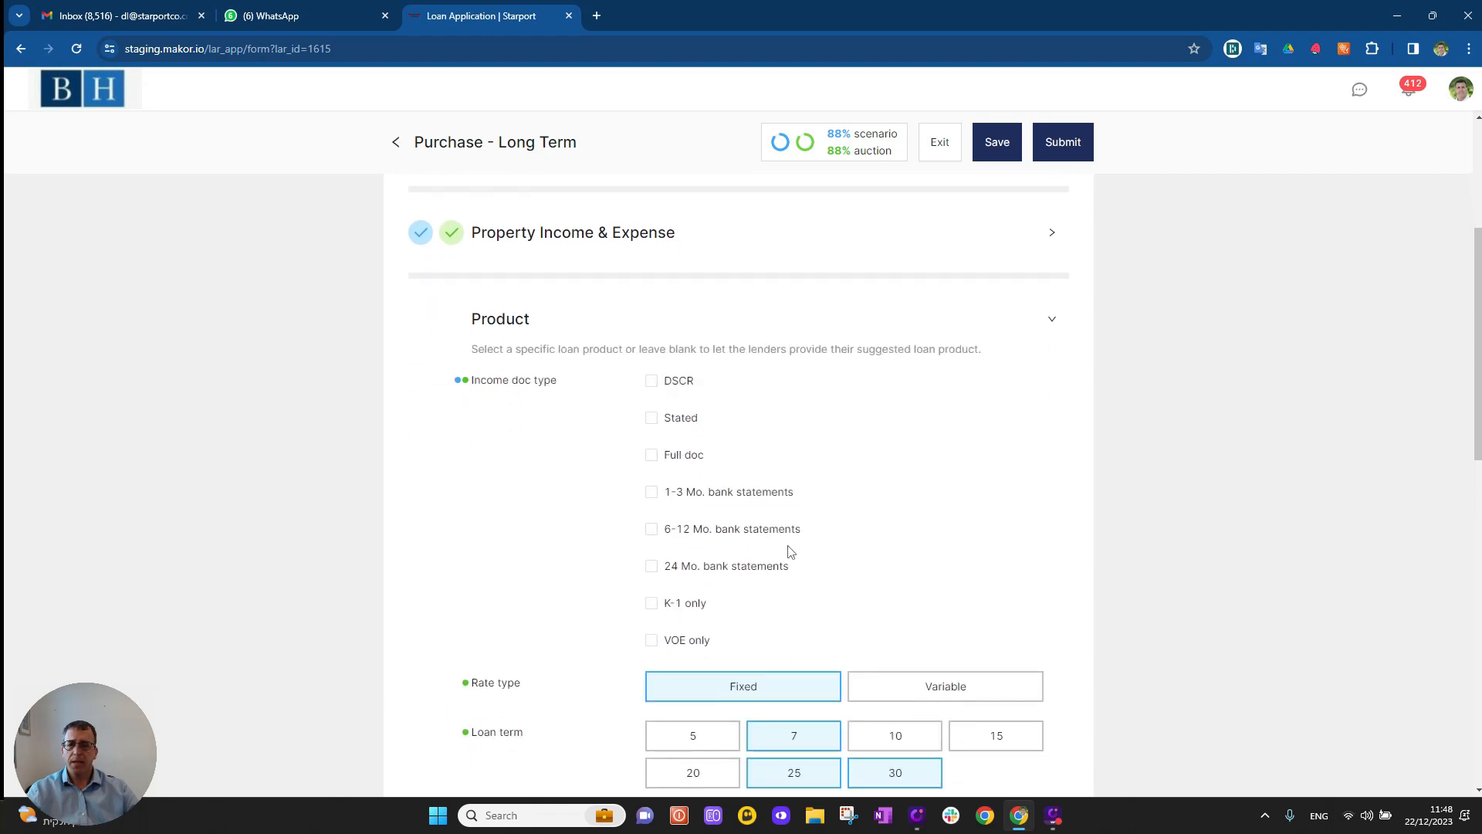
{"action": "scroll", "coordinate": [788, 550], "scroll_direction": "down", "scroll_amount": 1}
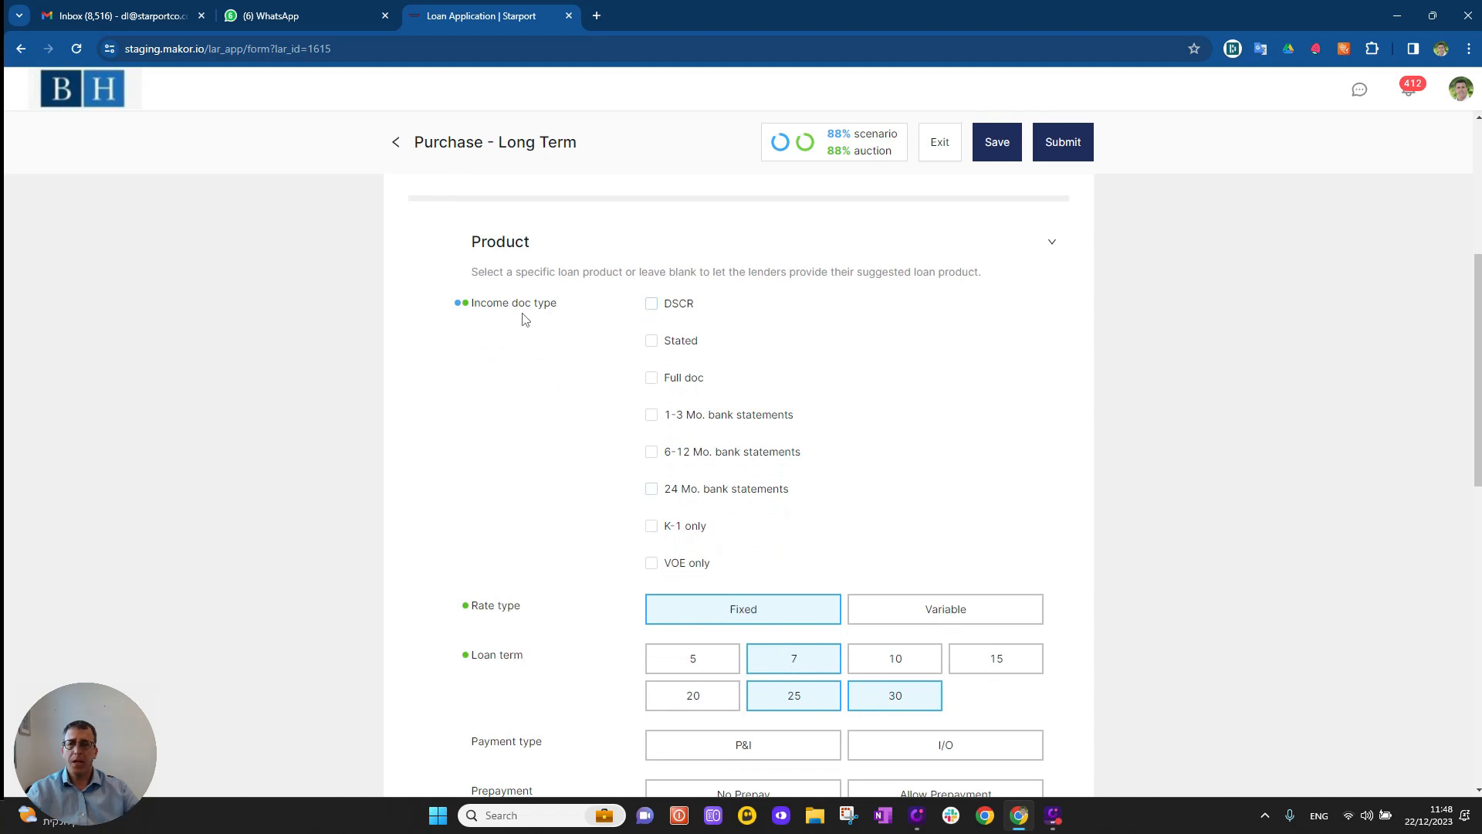
{"action": "left_click", "coordinate": [652, 304]}
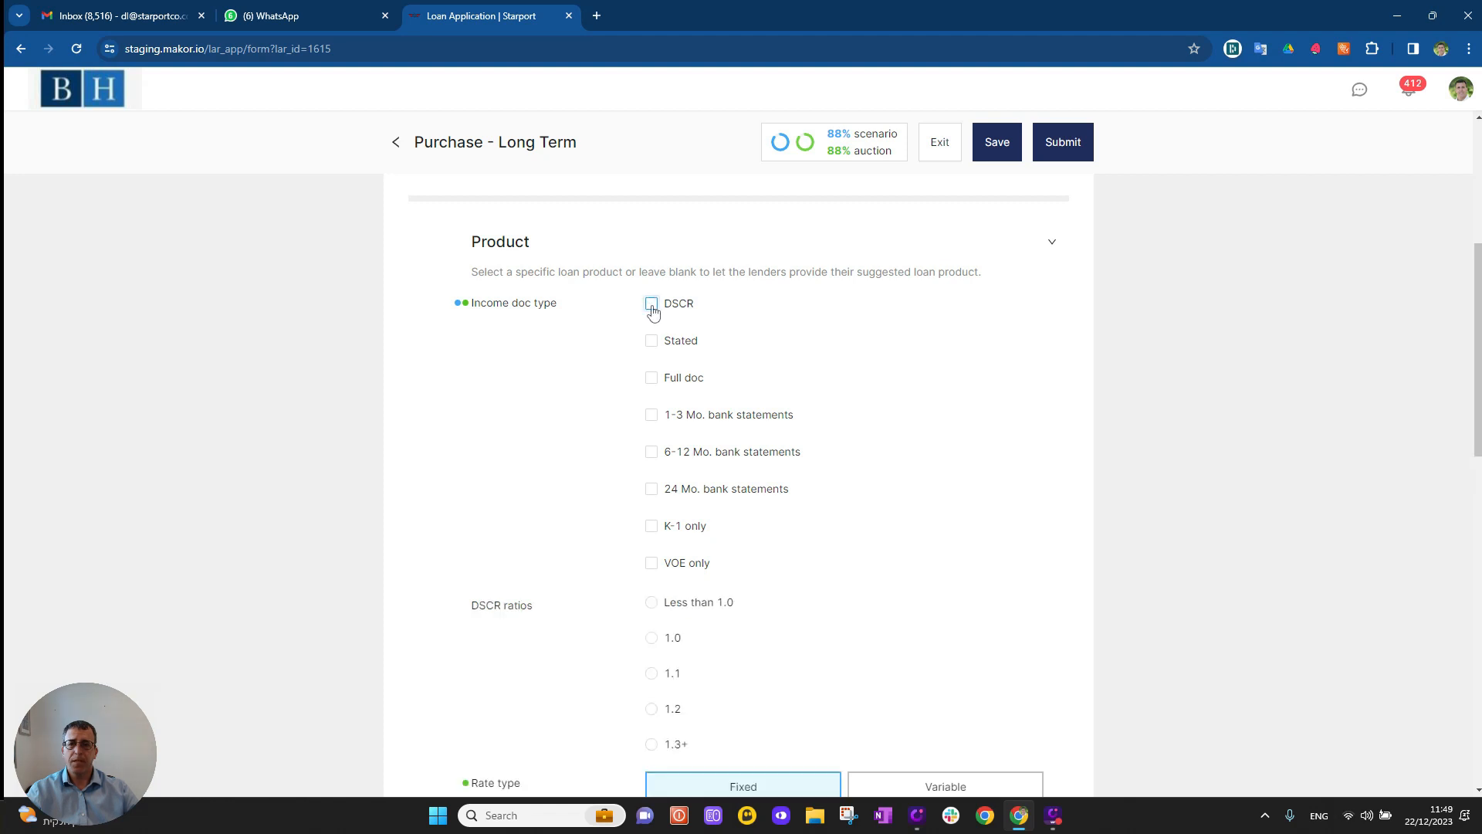